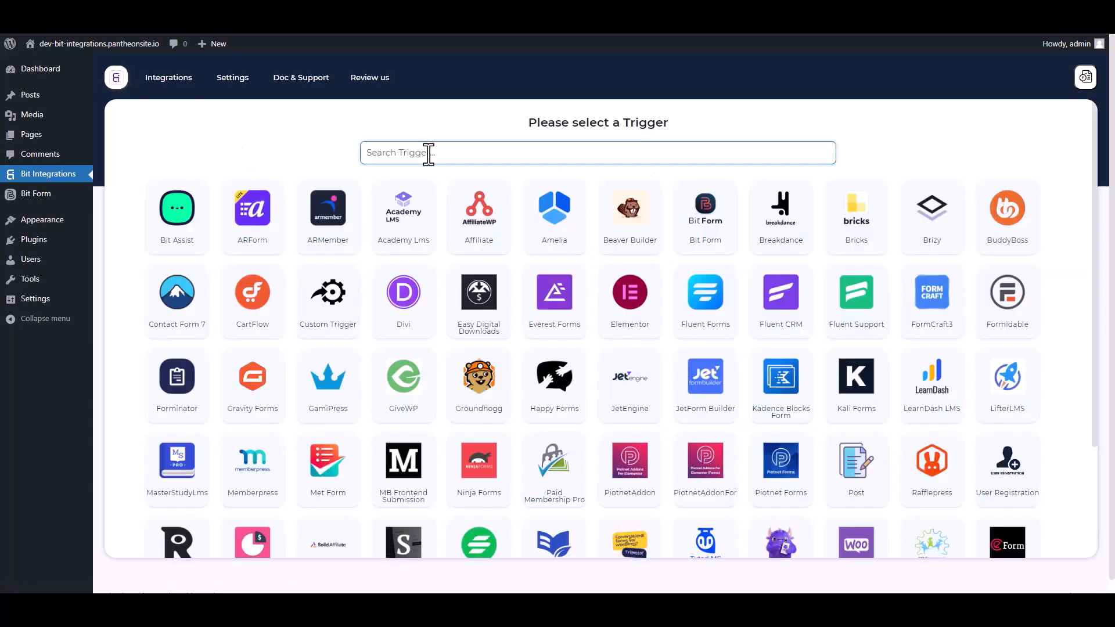
- Choose Bit Form as the trigger and select Contact Form as its form
{"action": "type", "text": "bit"}
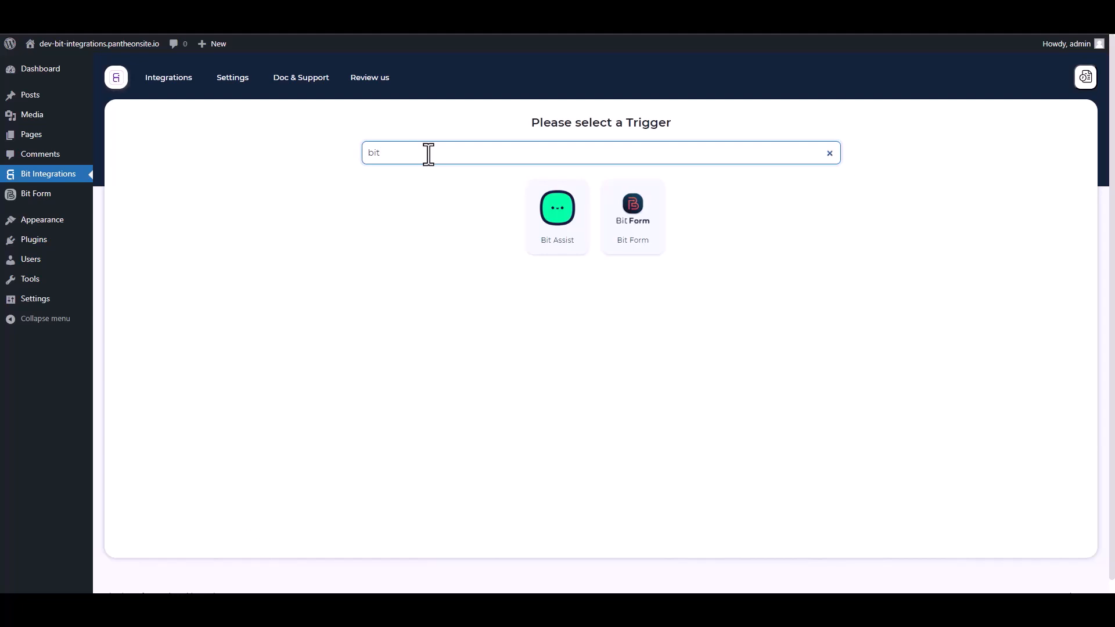
{"action": "left_click", "coordinate": [651, 243]}
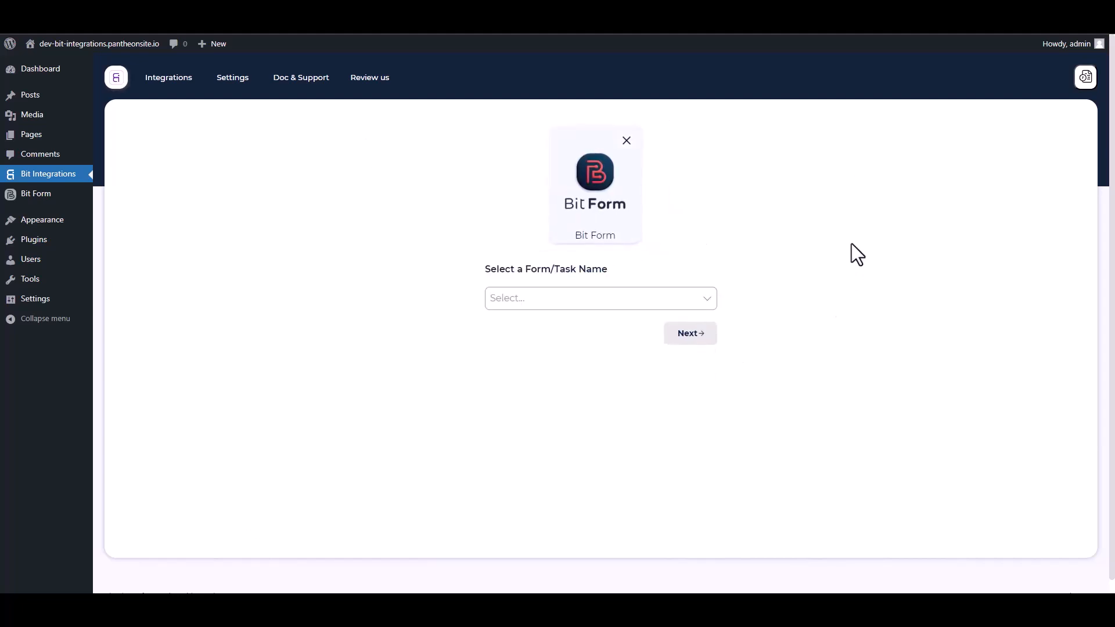
{"action": "left_click", "coordinate": [559, 298]}
{"action": "left_click", "coordinate": [529, 329]}
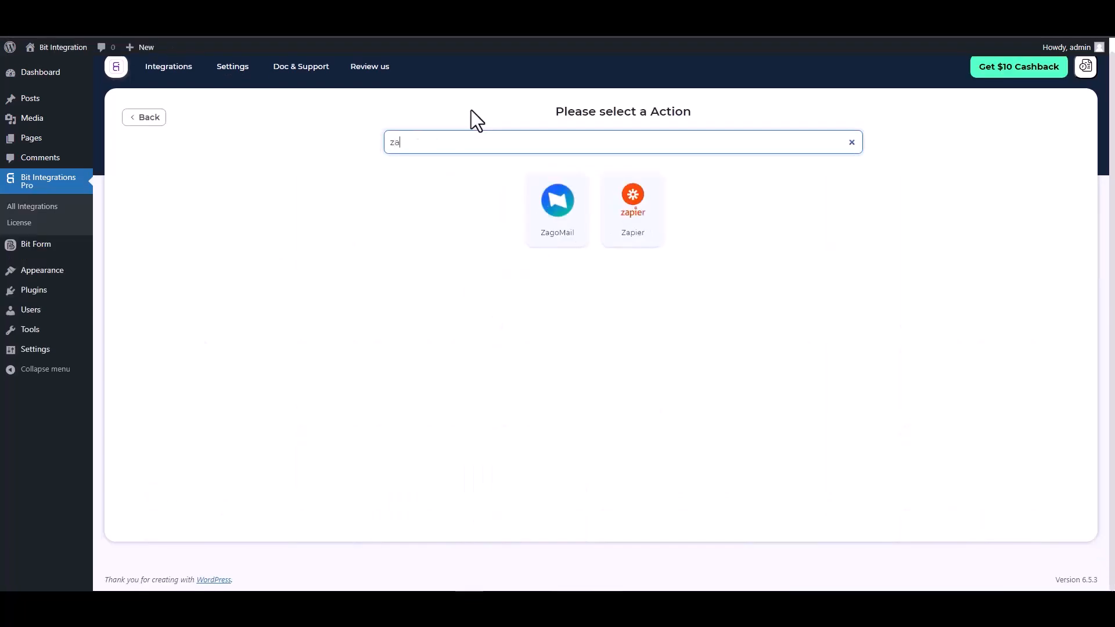
- Choose Zapier as the integration's action and switch to the Zapier dashboard
{"action": "type", "text": "p"}
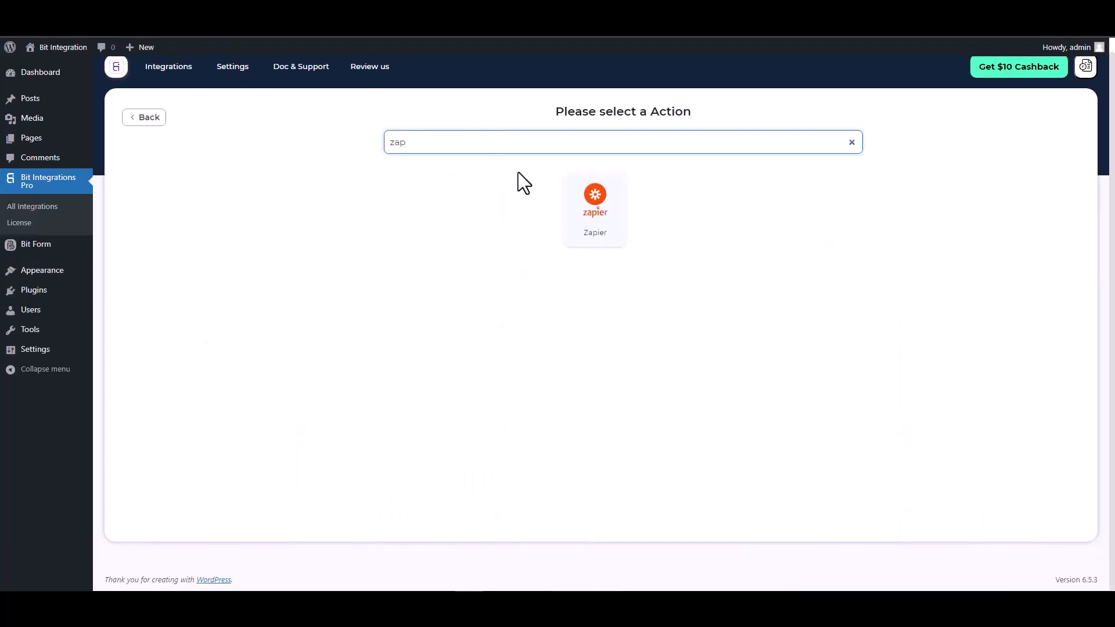
{"action": "left_click", "coordinate": [590, 221]}
{"action": "left_click", "coordinate": [219, 266]}
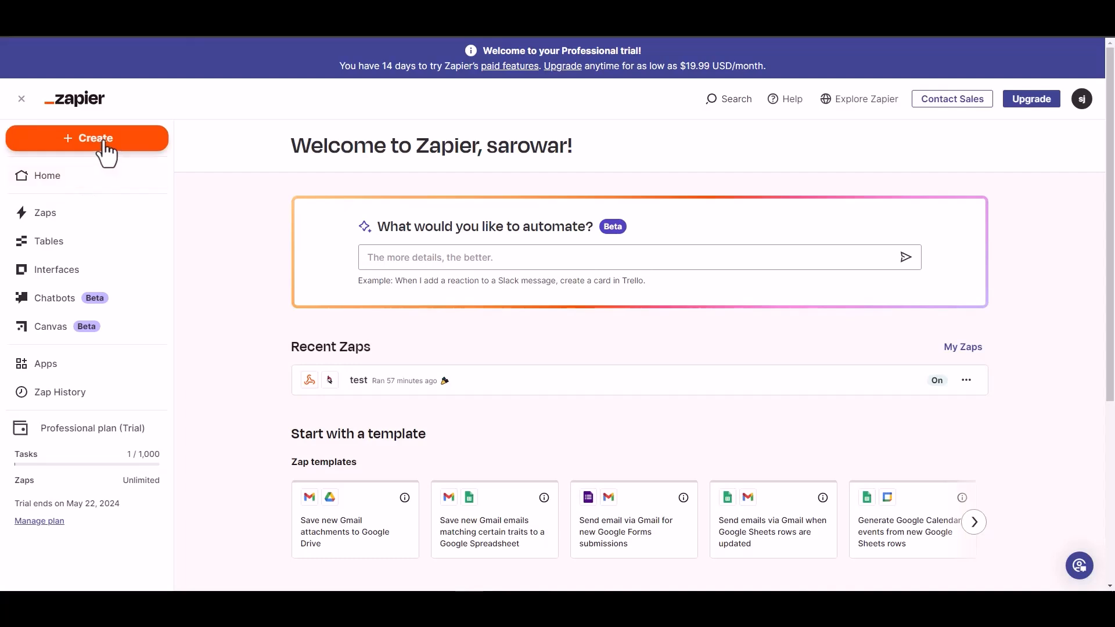
- Create a new Zap that uses the built-in Webhook tool as its trigger
{"action": "left_click", "coordinate": [103, 143]}
{"action": "left_click", "coordinate": [62, 182]}
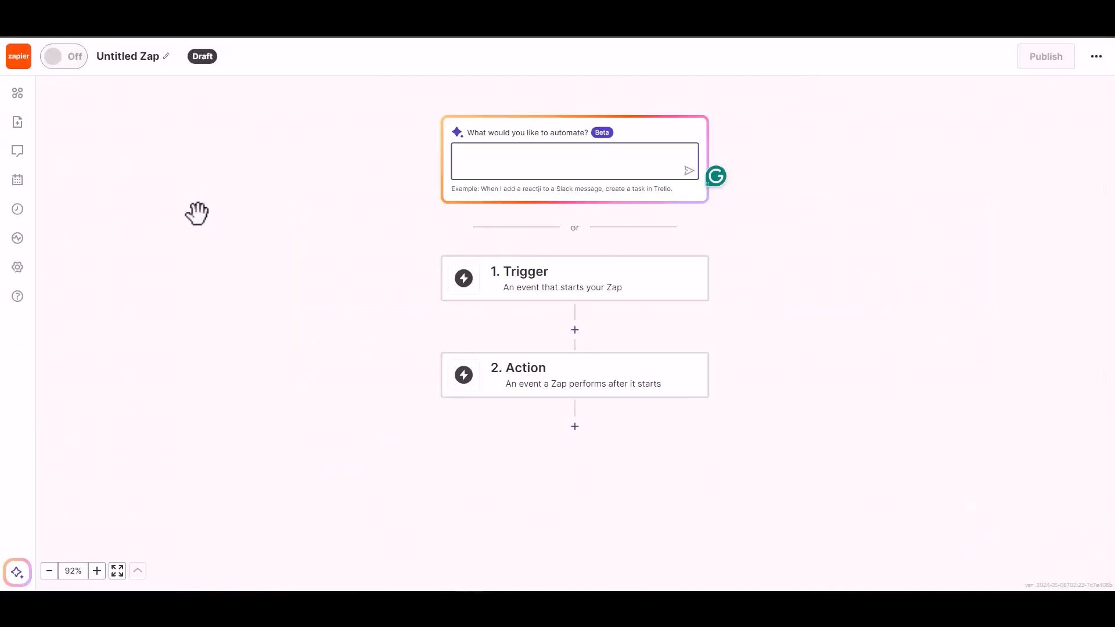
{"action": "left_click", "coordinate": [541, 291]}
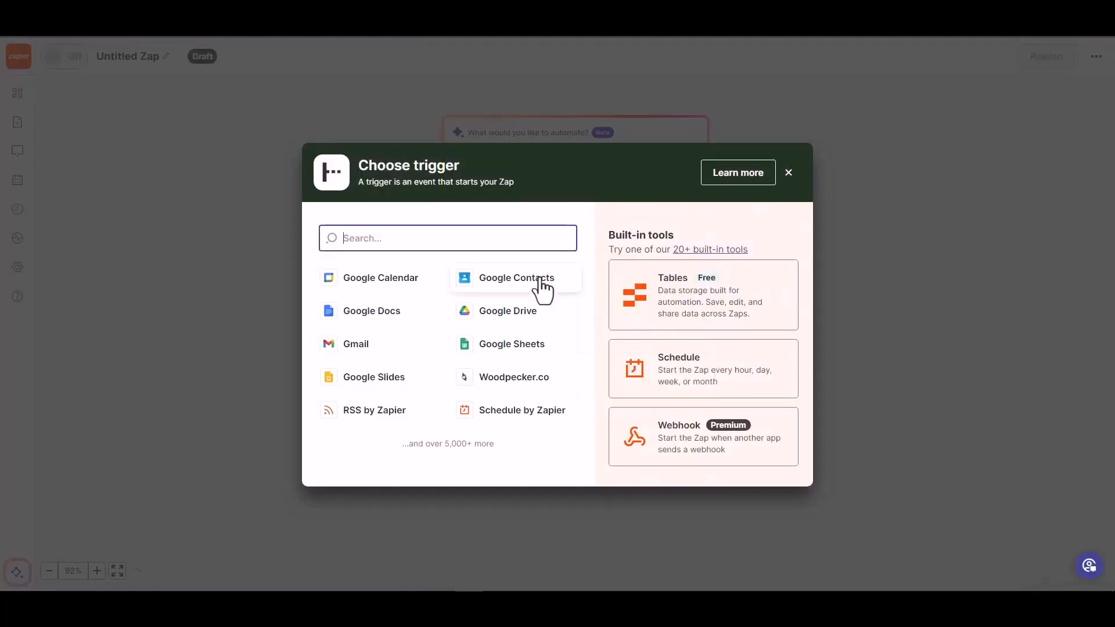
{"action": "left_click", "coordinate": [679, 446]}
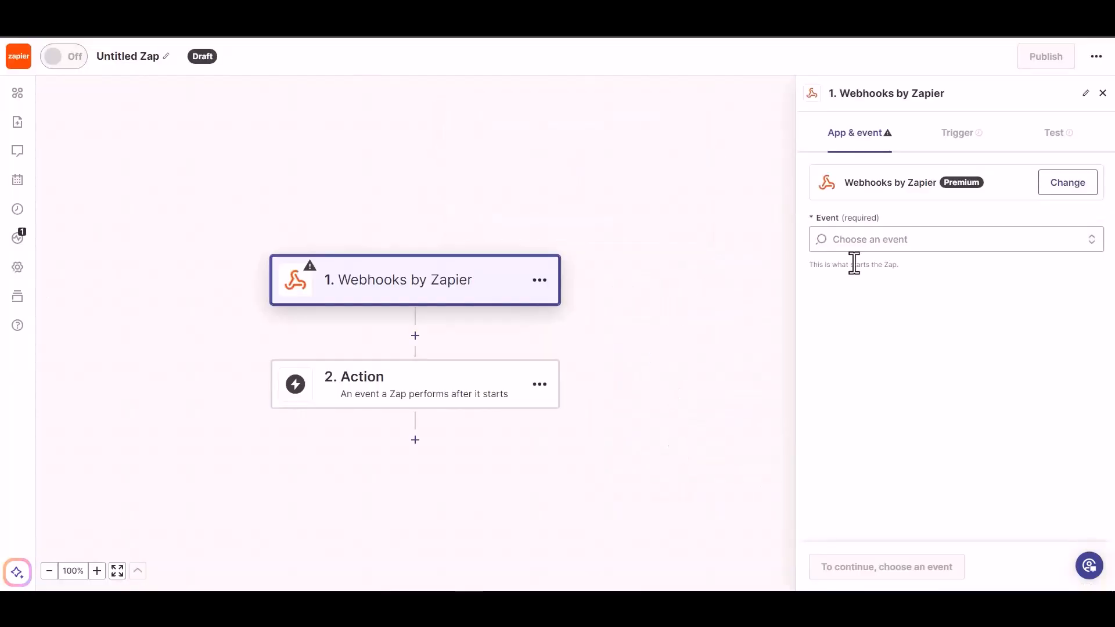
- Set the webhook trigger's event to Catch Hook and proceed to its test stage, leaving the child key empty
{"action": "left_click", "coordinate": [897, 243]}
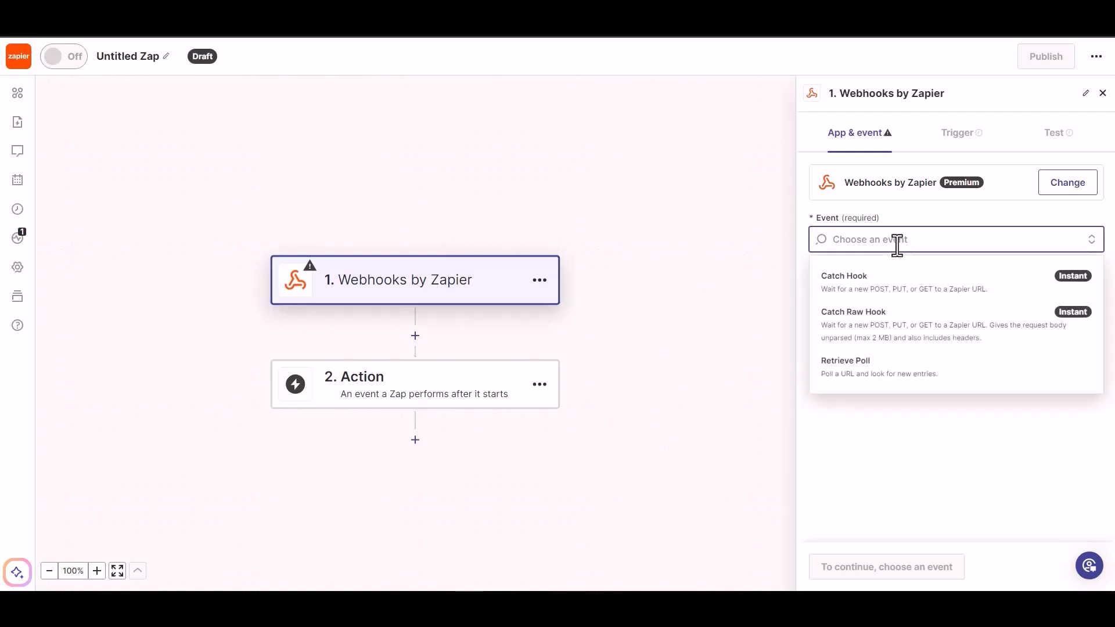
{"action": "left_click", "coordinate": [893, 293]}
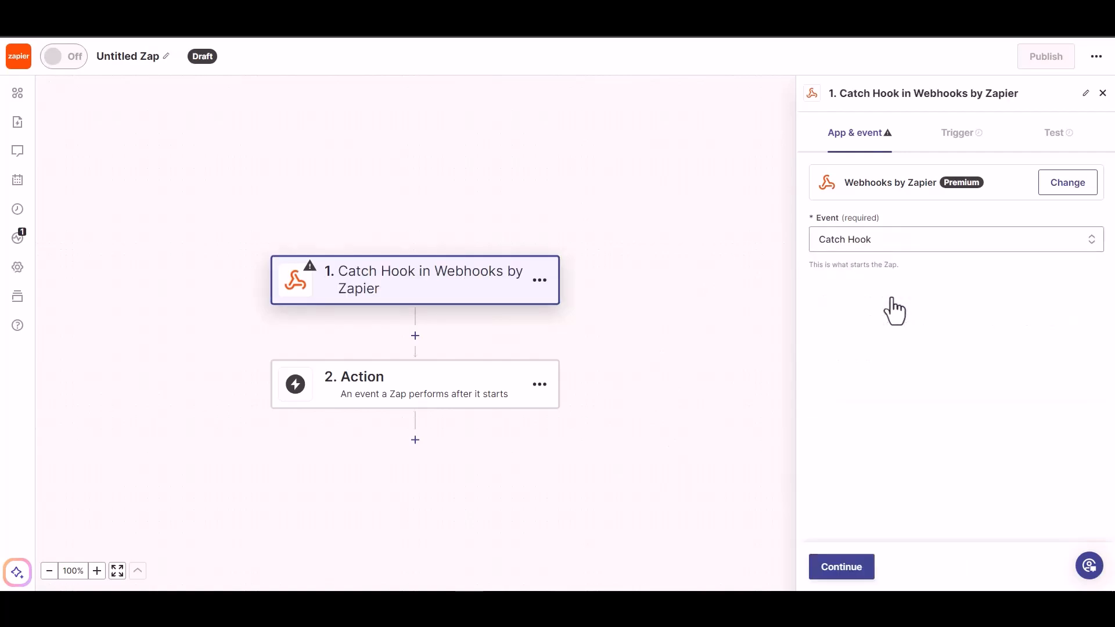
{"action": "left_click", "coordinate": [842, 571]}
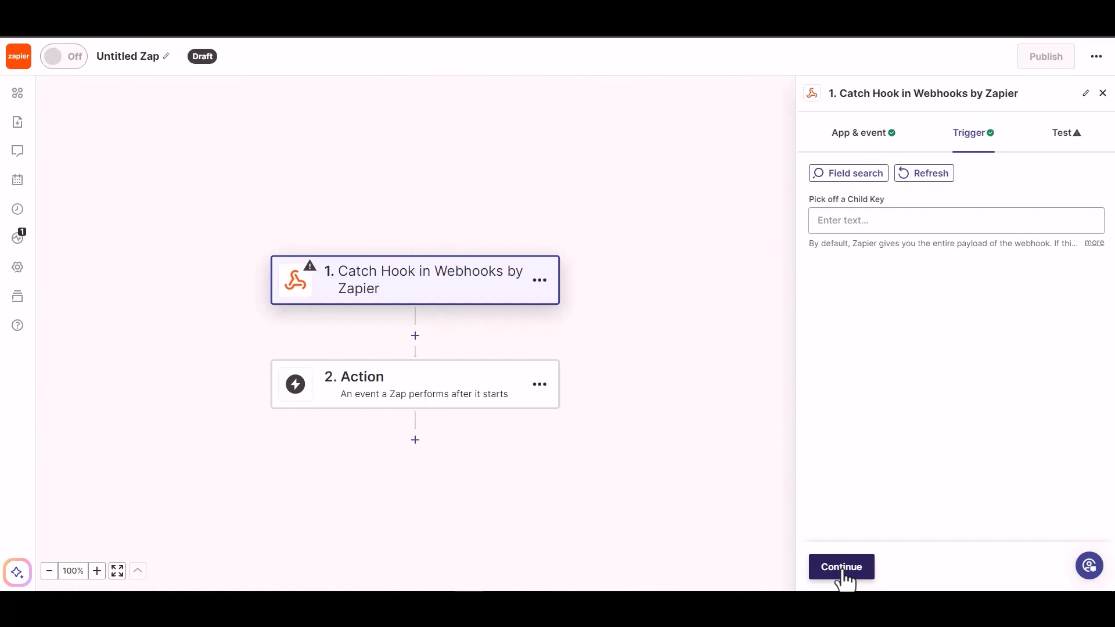
{"action": "left_click", "coordinate": [842, 568]}
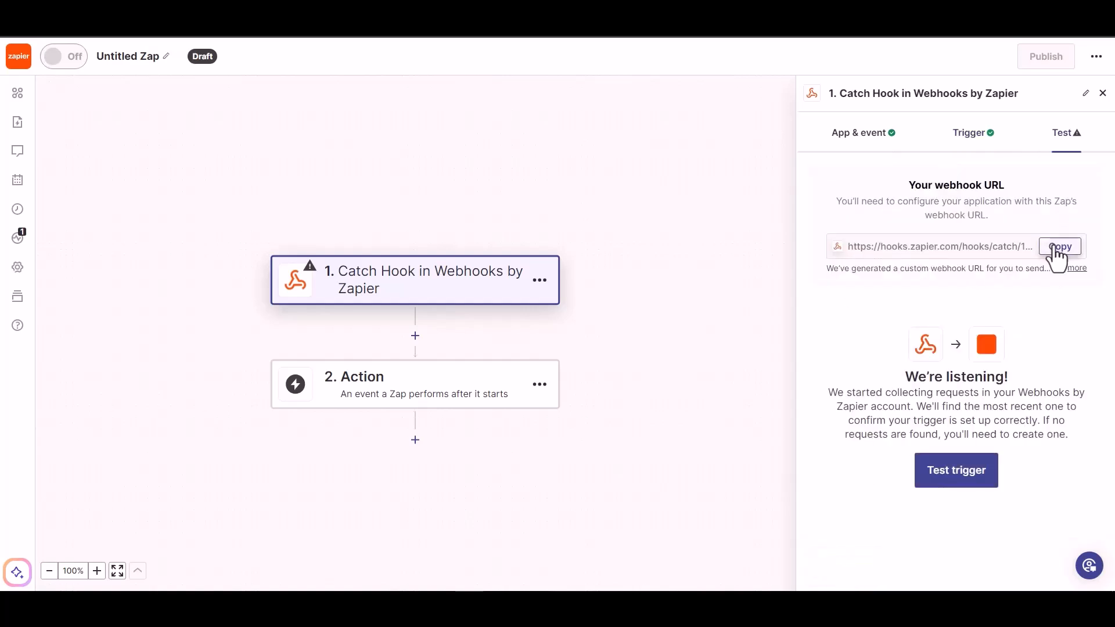
- Copy the Zap's webhook URL and paste it as the link in the Bit Integrations Zapier settings
{"action": "left_click", "coordinate": [1058, 250]}
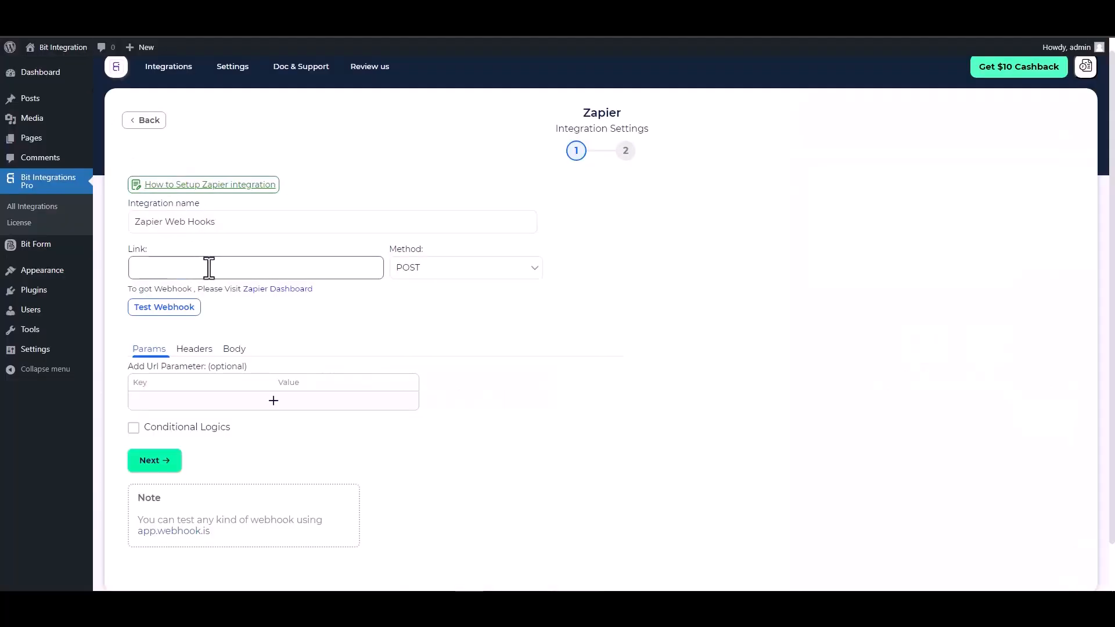
{"action": "left_click", "coordinate": [209, 268]}
{"action": "key", "text": "ctrl+v"}
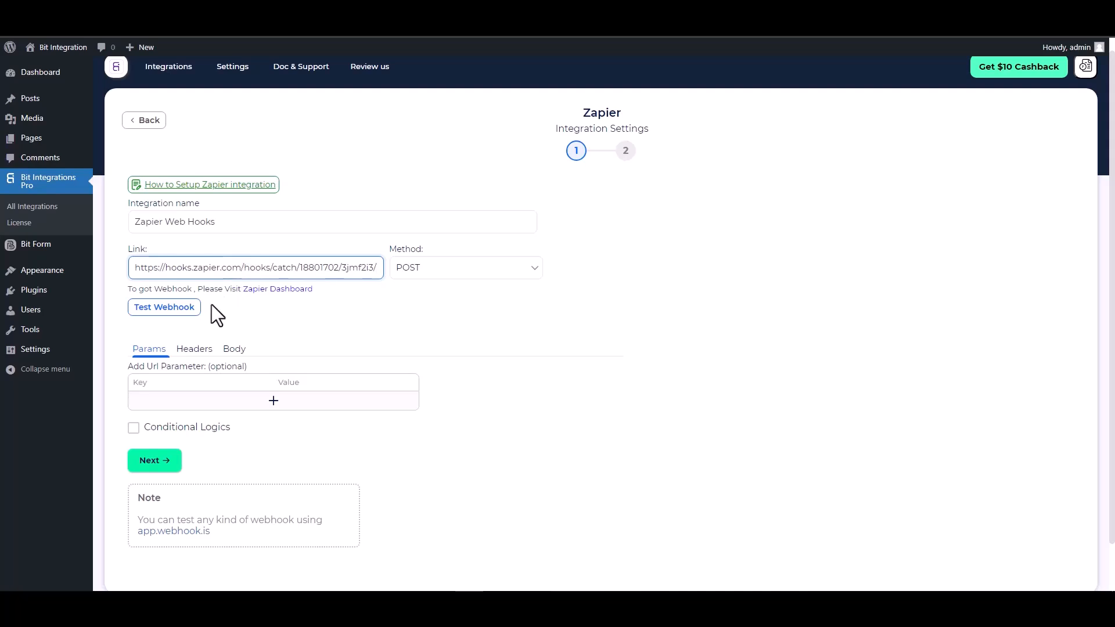
- Send all data in the request body as application/json, with the keys First Name, Email, Phone and Last Name
{"action": "left_click", "coordinate": [230, 351]}
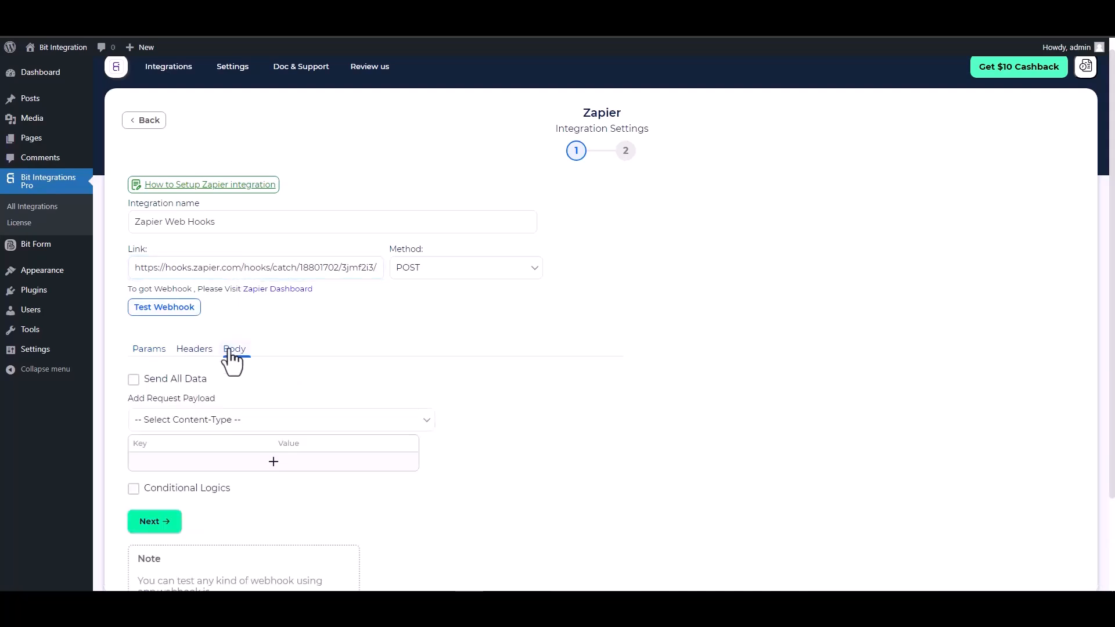
{"action": "left_click", "coordinate": [180, 378]}
{"action": "scroll", "coordinate": [248, 370], "scroll_direction": "down", "scroll_amount": 2}
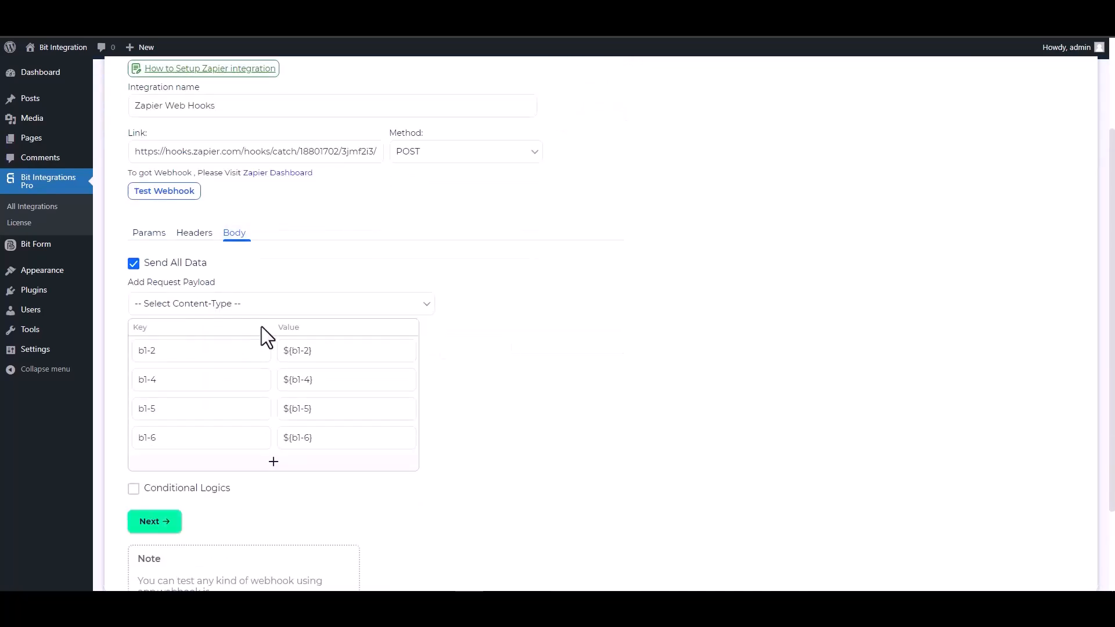
{"action": "left_click", "coordinate": [266, 304]}
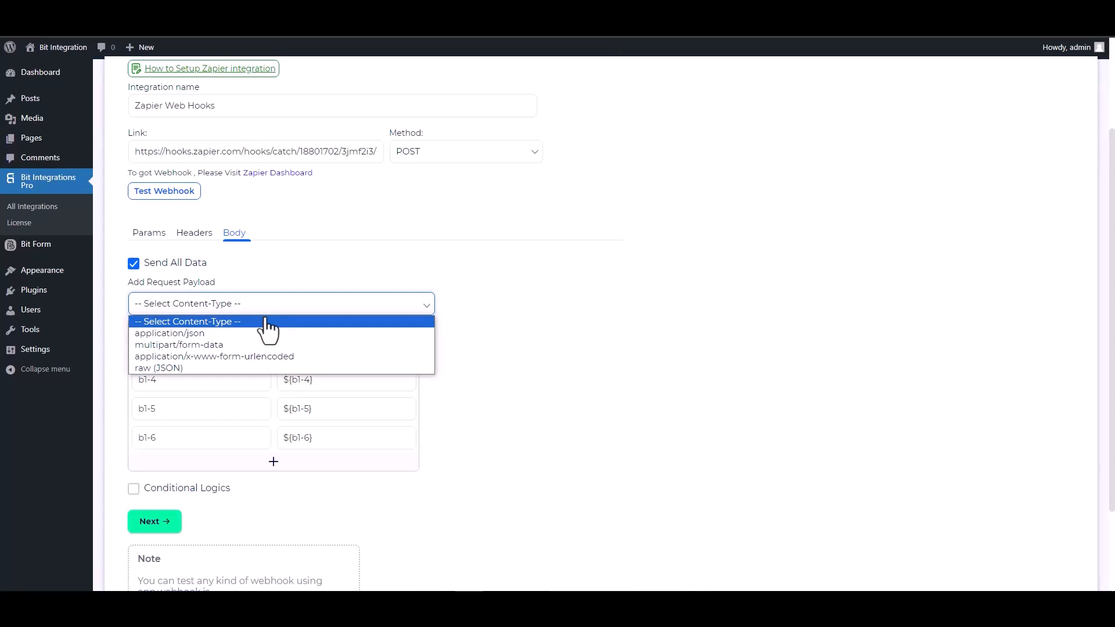
{"action": "left_click", "coordinate": [211, 335]}
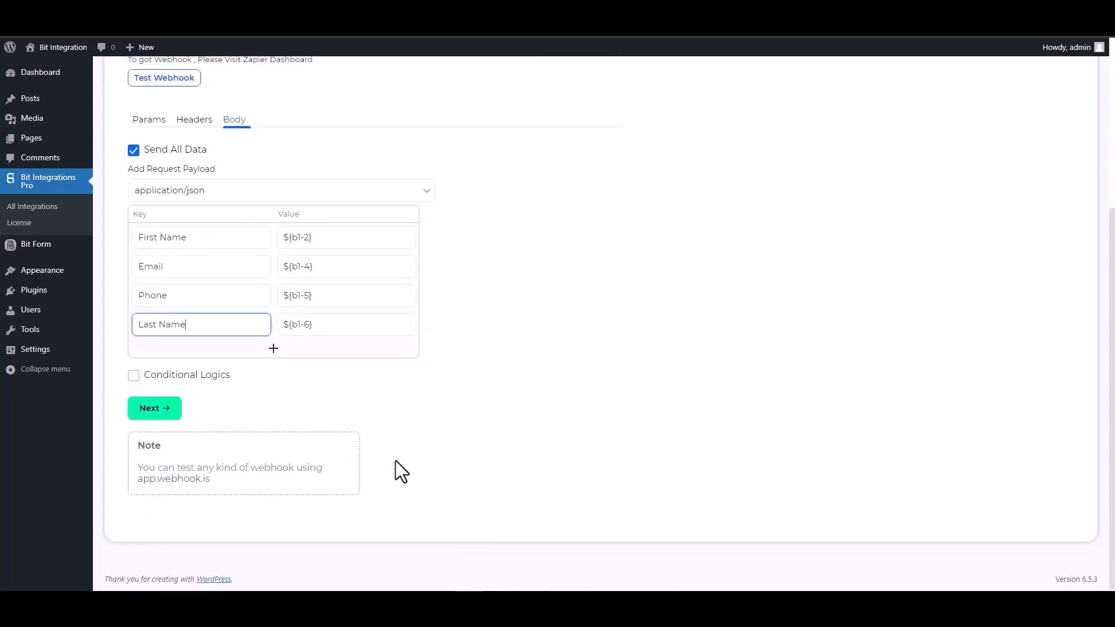
{"action": "left_click", "coordinate": [156, 377]}
{"action": "scroll", "coordinate": [371, 418], "scroll_direction": "down", "scroll_amount": 2}
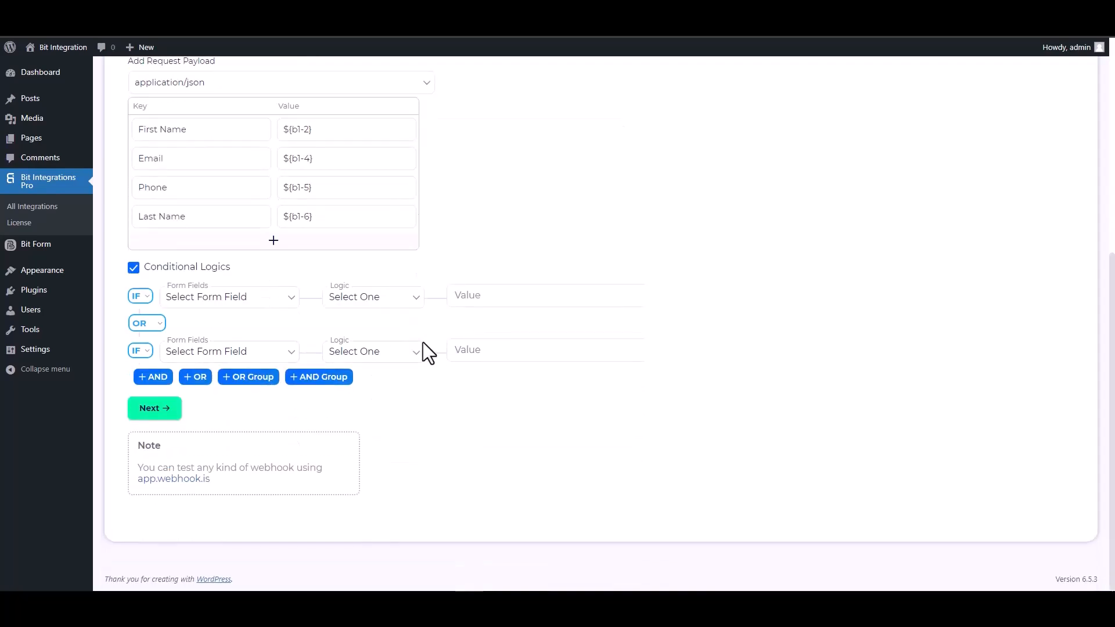
{"action": "left_click", "coordinate": [141, 269]}
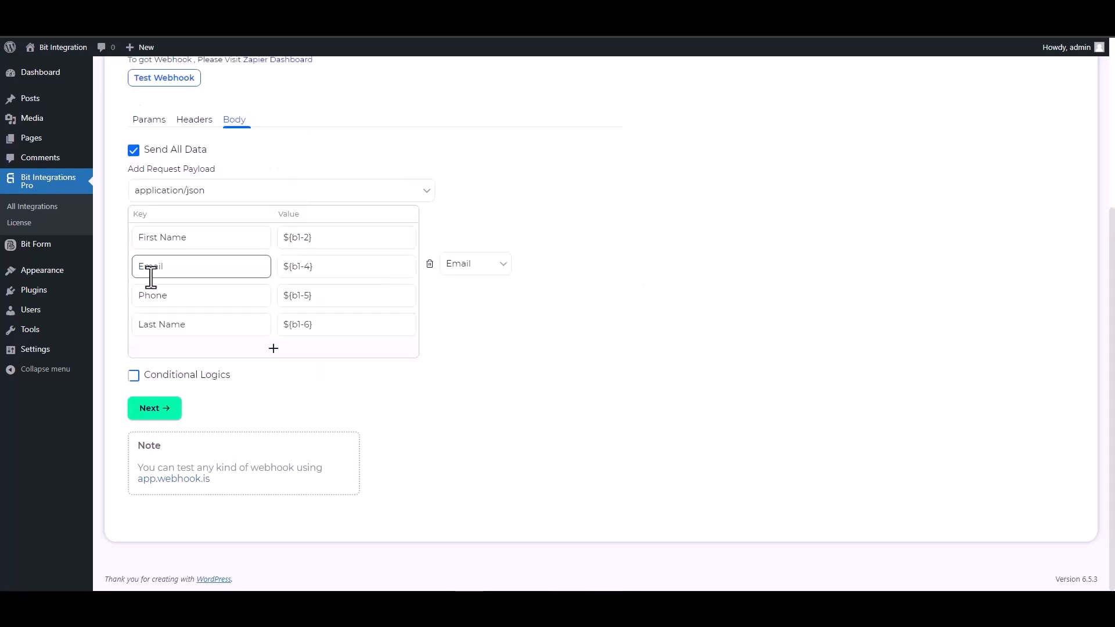
- Test the webhook and complete the Zapier integration settings
{"action": "scroll", "coordinate": [507, 350], "scroll_direction": "up", "scroll_amount": 5}
{"action": "left_click", "coordinate": [165, 321]}
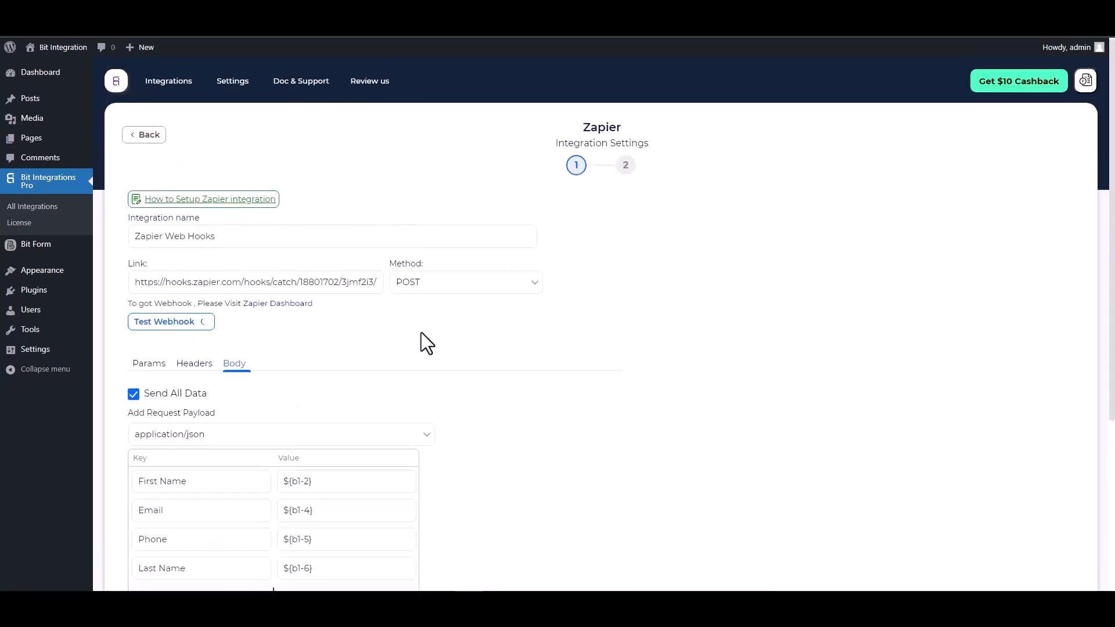
{"action": "scroll", "coordinate": [462, 361], "scroll_direction": "down", "scroll_amount": 1}
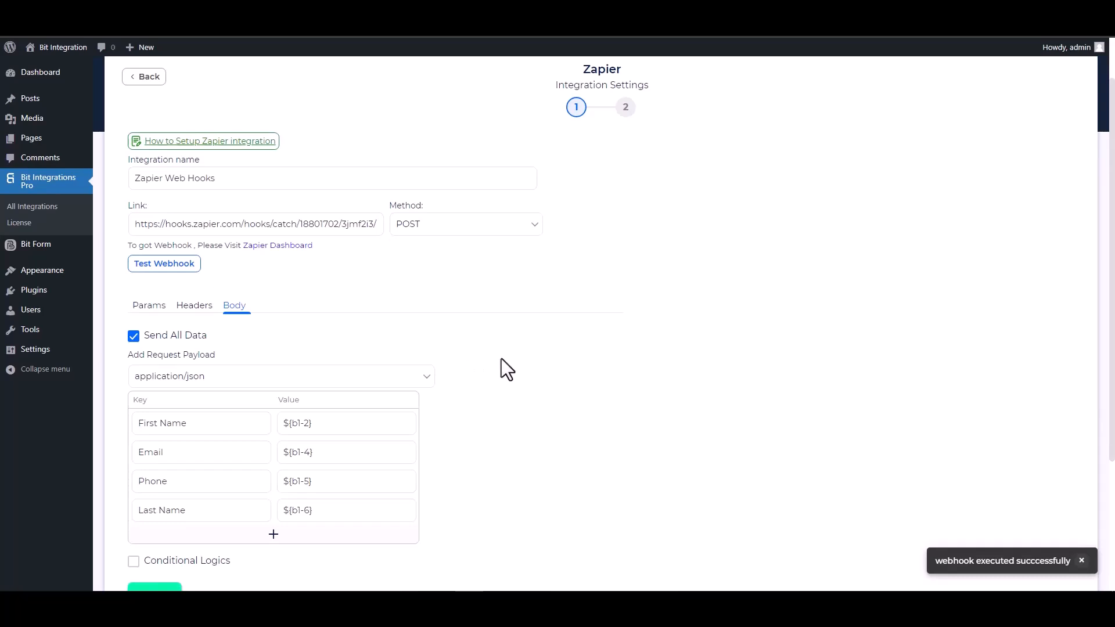
{"action": "scroll", "coordinate": [501, 358], "scroll_direction": "down", "scroll_amount": 2}
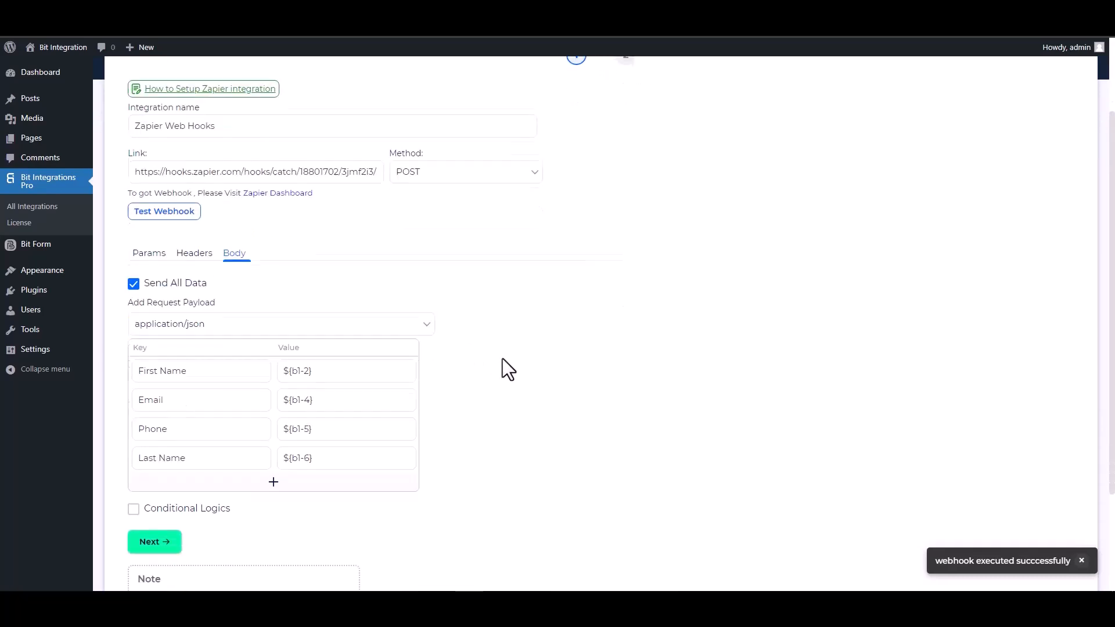
{"action": "left_click", "coordinate": [170, 534]}
{"action": "left_click", "coordinate": [592, 232]}
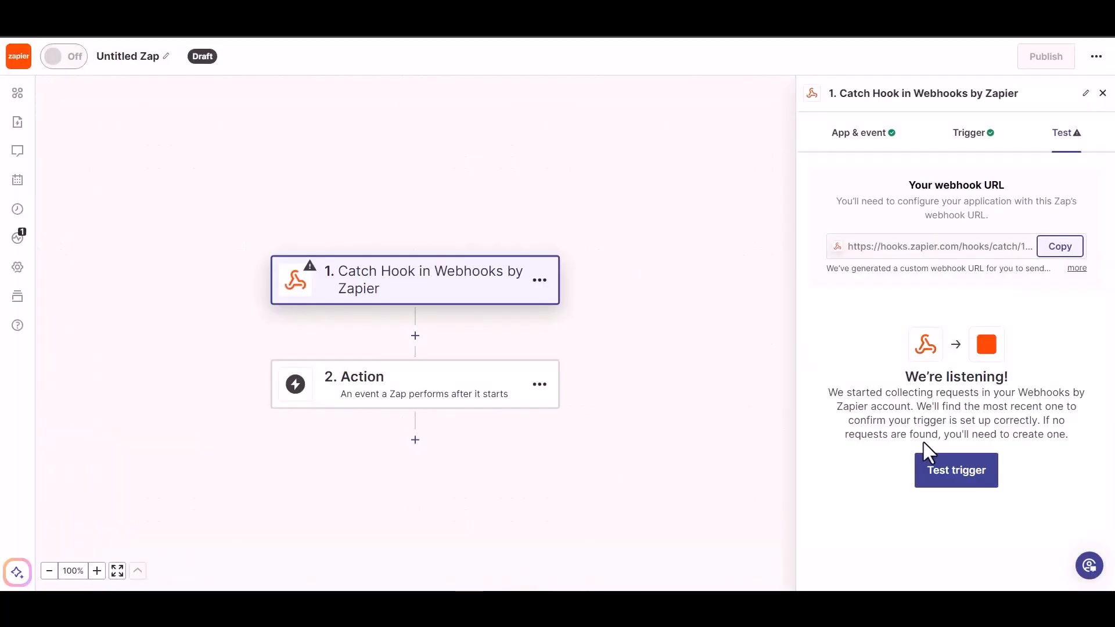
- In Zapier, test the Catch Hook trigger and continue with the request A record
{"action": "left_click", "coordinate": [944, 479]}
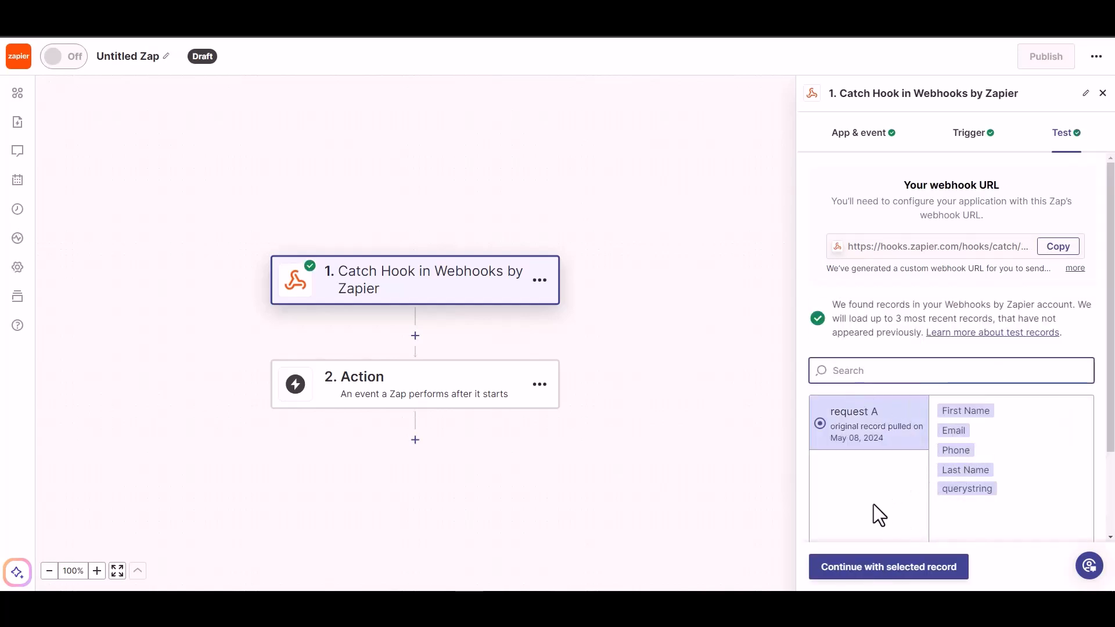
{"action": "left_click", "coordinate": [898, 576]}
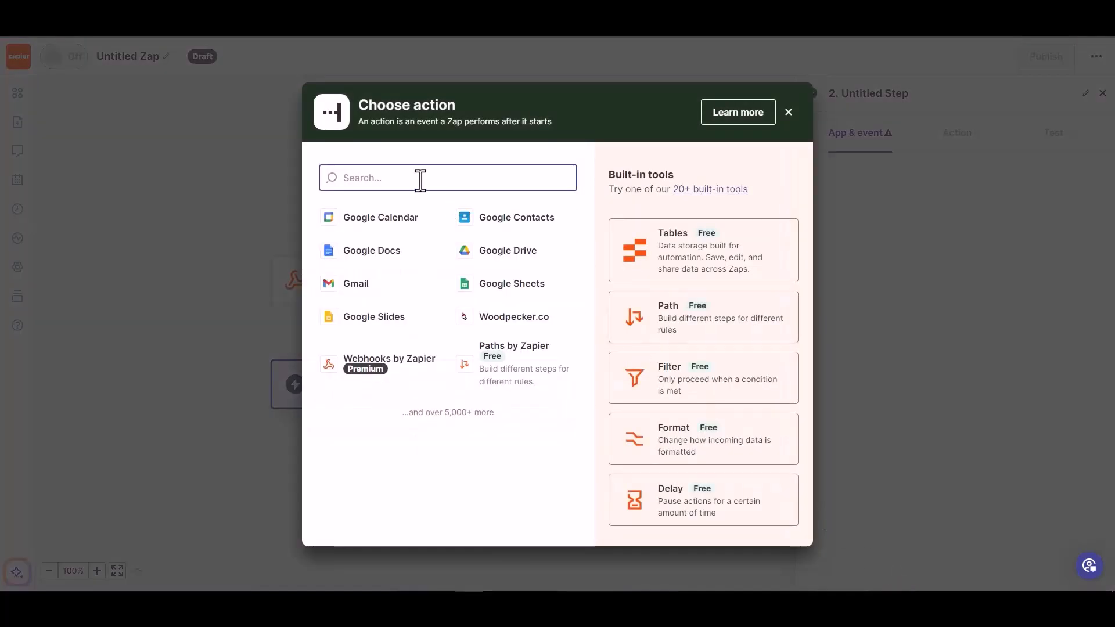
- Set the Zap's action to Woodpecker.co with the Create/Update Prospect event, using the already connected account
{"action": "type", "text": "wood"}
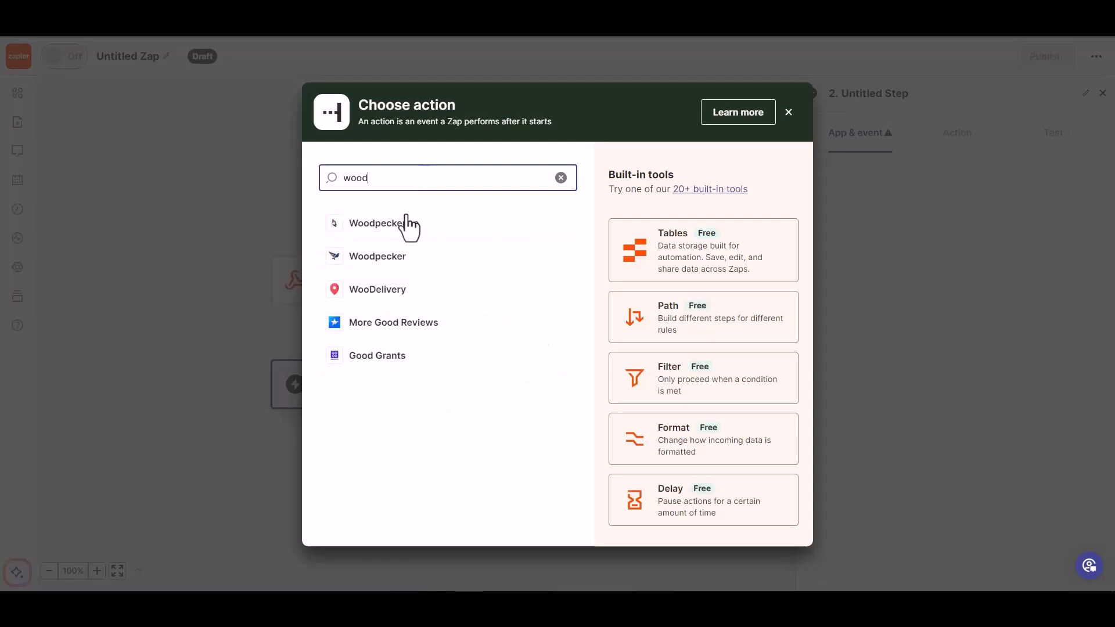
{"action": "left_click", "coordinate": [403, 223]}
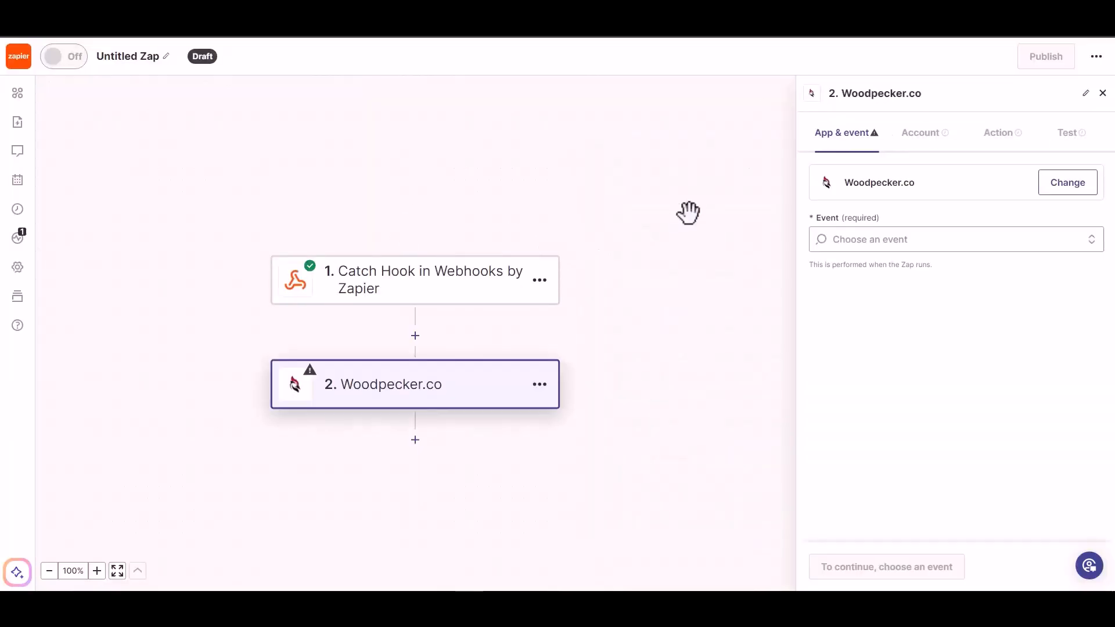
{"action": "left_click", "coordinate": [894, 239]}
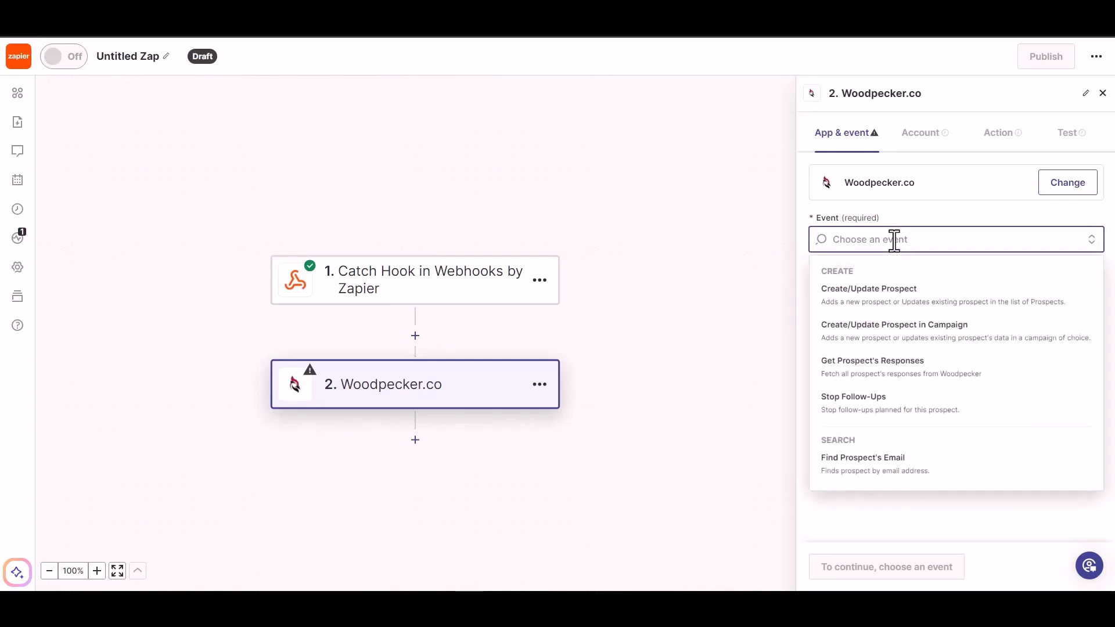
{"action": "left_click", "coordinate": [893, 293]}
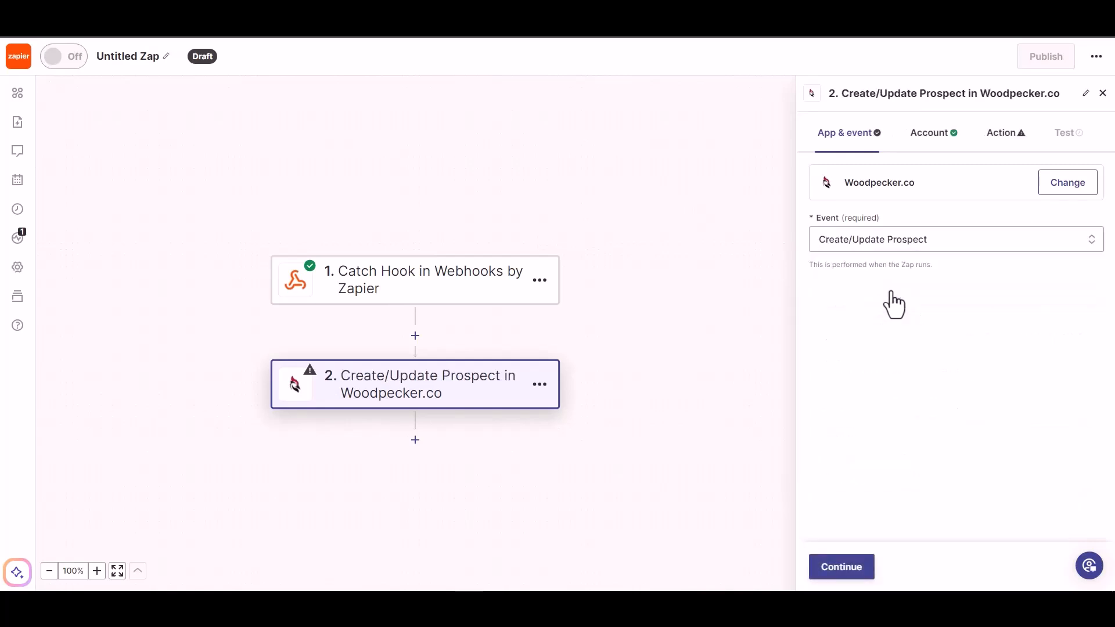
{"action": "left_click", "coordinate": [837, 572]}
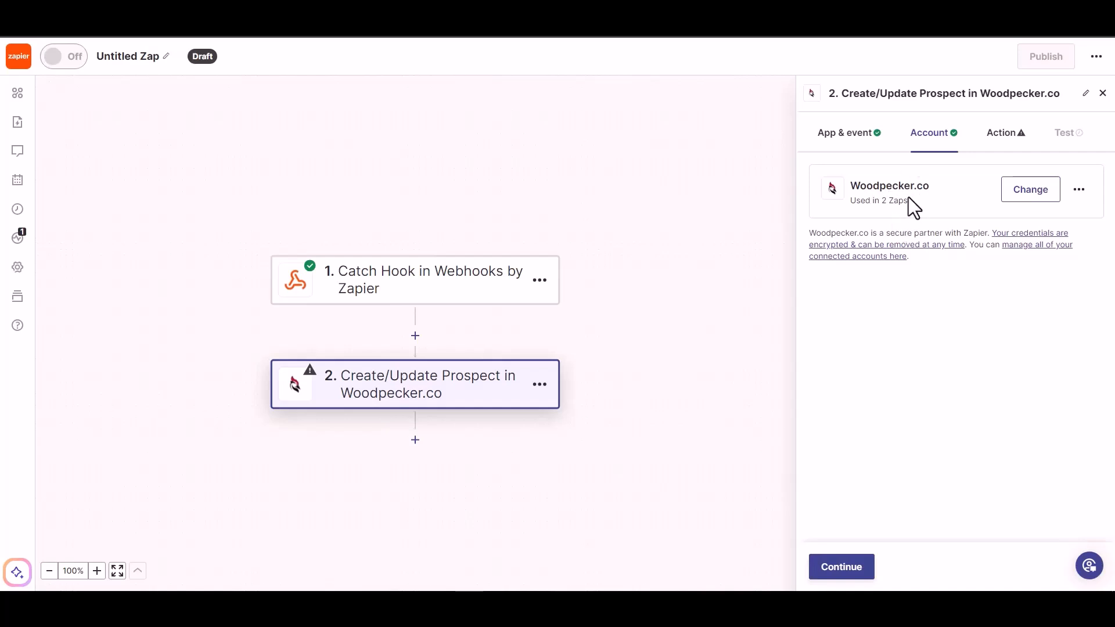
{"action": "left_click", "coordinate": [836, 572]}
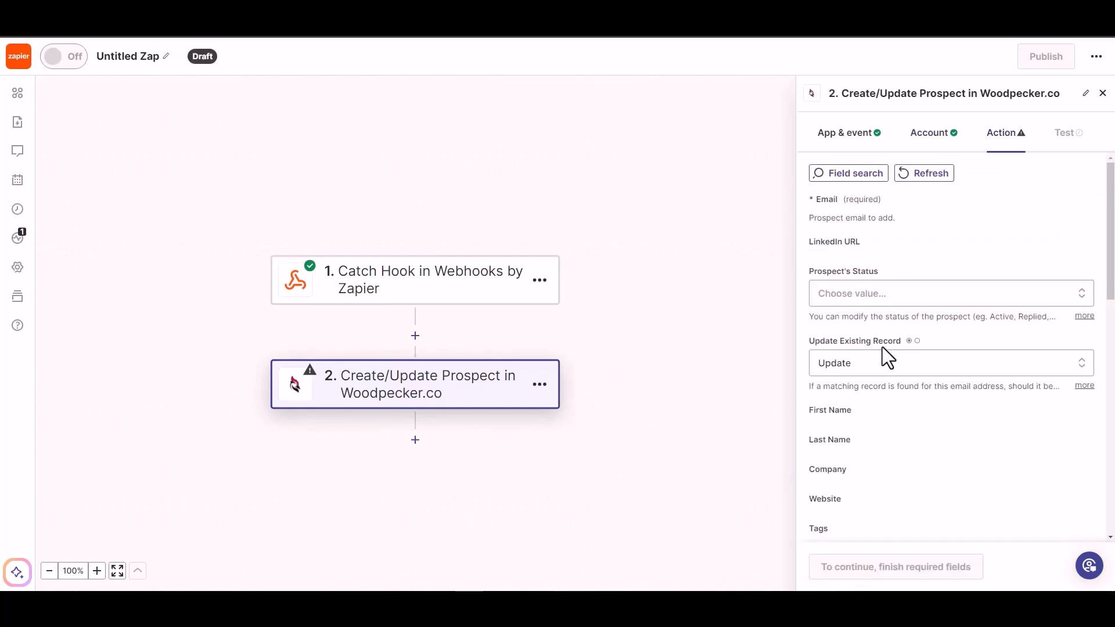
- Map the prospect's required Email field to the Email value from the Catch Hook trigger
{"action": "left_click", "coordinate": [870, 220]}
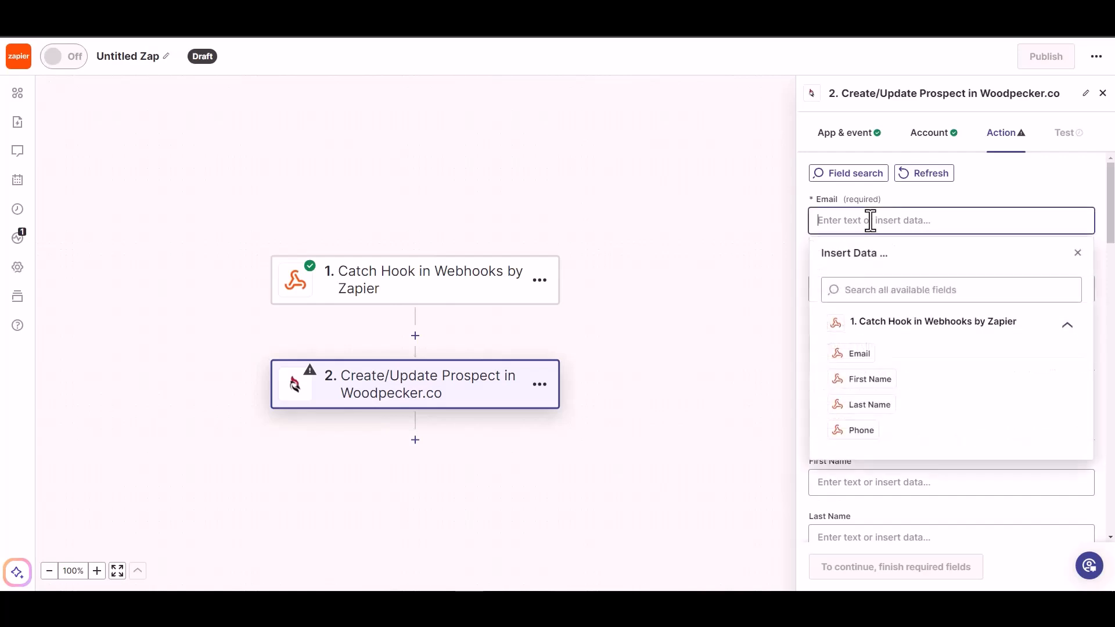
{"action": "left_click", "coordinate": [863, 355]}
{"action": "left_click", "coordinate": [978, 190]}
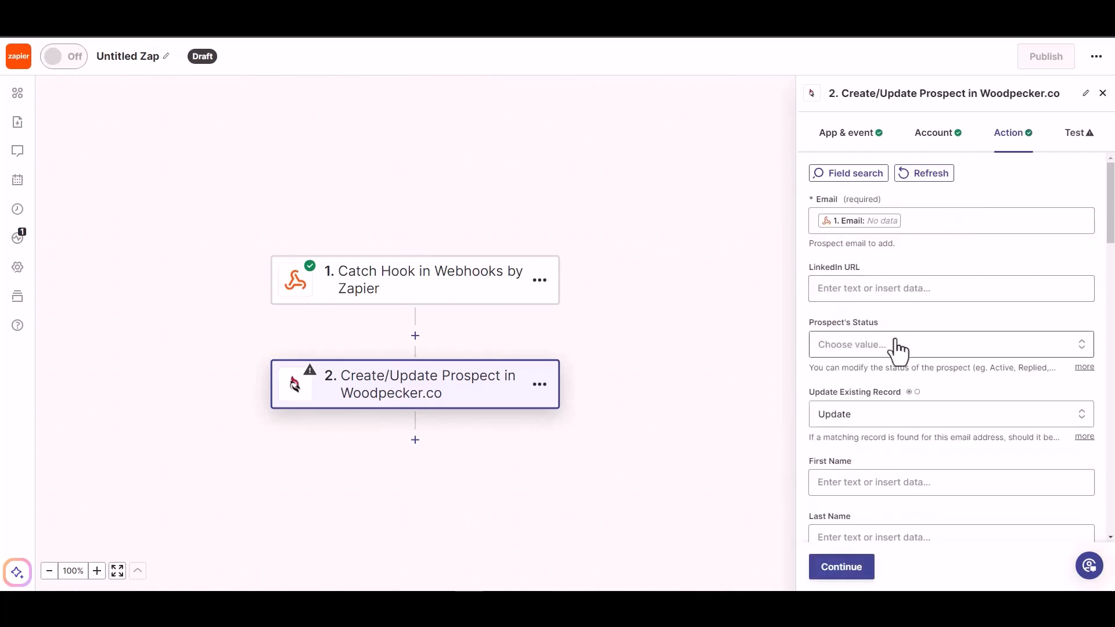
- Set the Prospect's Status of the Woodpecker.co action to ACTIVE
{"action": "left_click", "coordinate": [879, 346]}
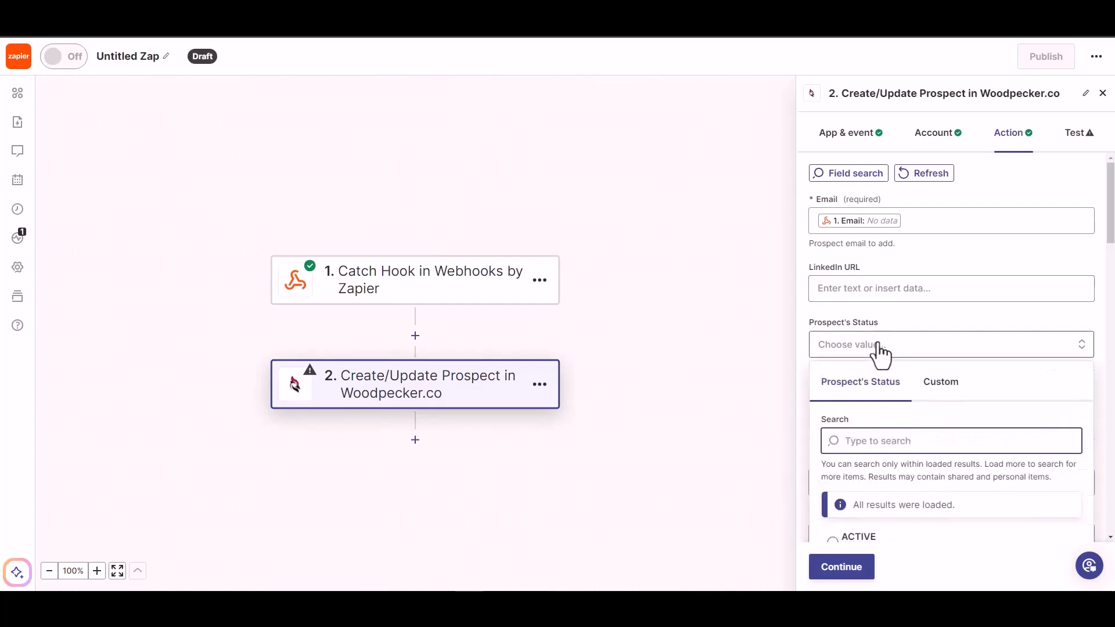
{"action": "left_click", "coordinate": [883, 289]}
{"action": "left_click", "coordinate": [929, 258]}
{"action": "scroll", "coordinate": [915, 302], "scroll_direction": "down", "scroll_amount": 2}
{"action": "left_click", "coordinate": [925, 286]}
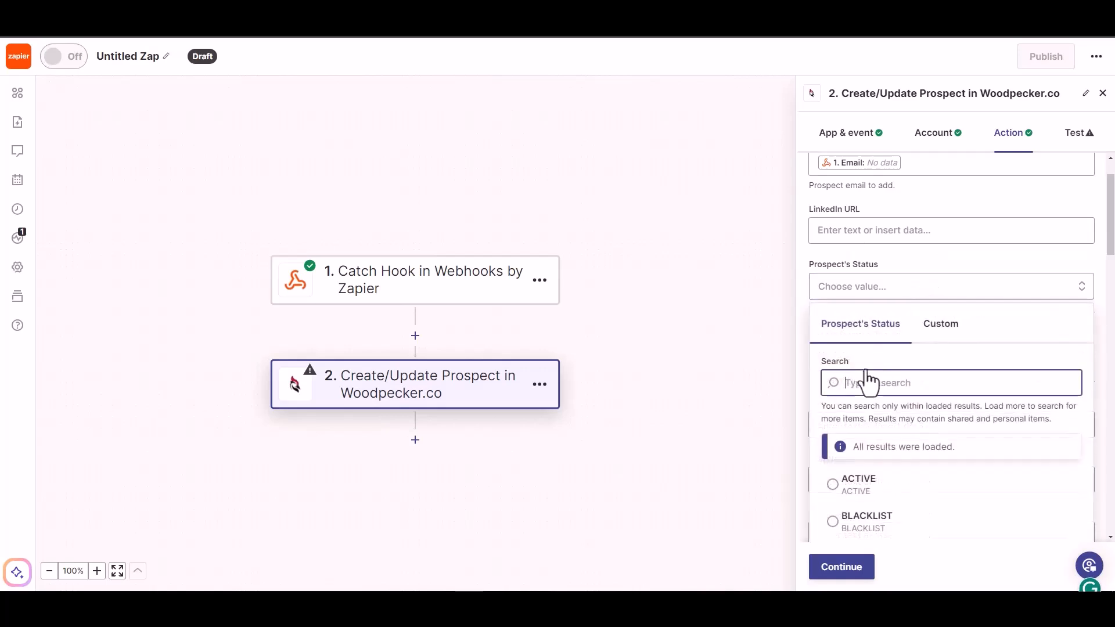
{"action": "left_click", "coordinate": [856, 490]}
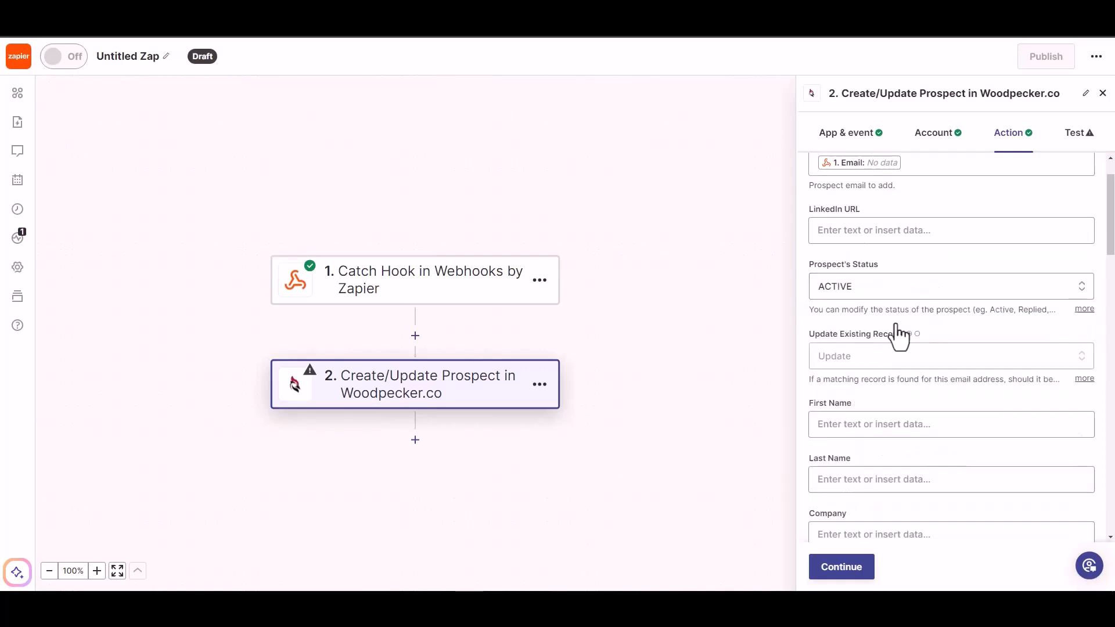
- Map the prospect's First Name and Last Name fields to the matching Catch Hook values
{"action": "scroll", "coordinate": [891, 381], "scroll_direction": "down", "scroll_amount": 2}
{"action": "left_click", "coordinate": [881, 366]}
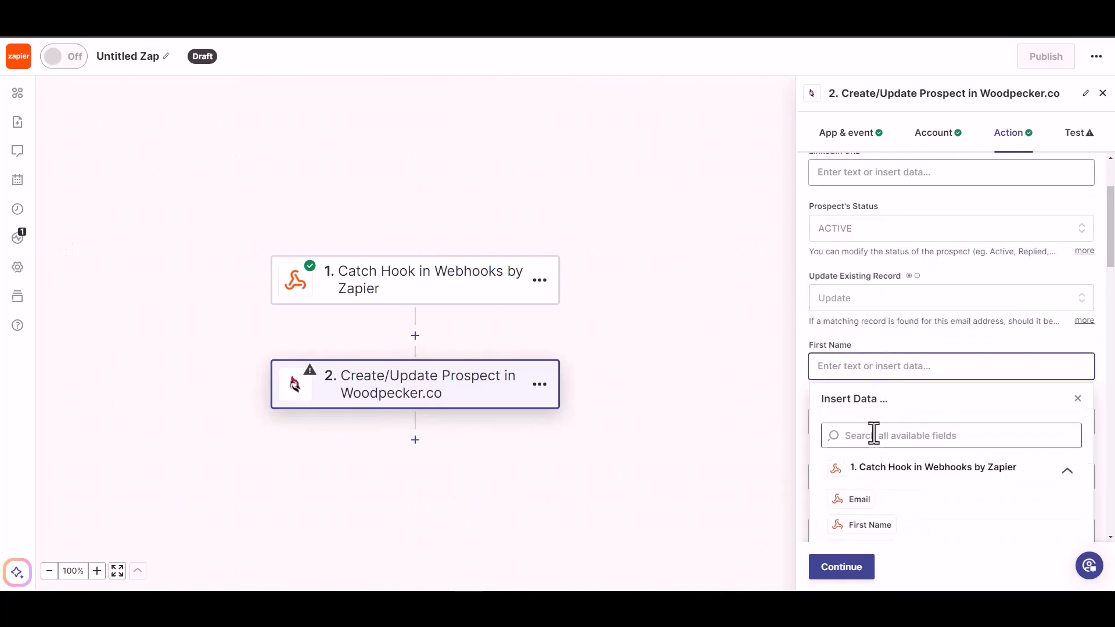
{"action": "left_click", "coordinate": [865, 525]}
{"action": "left_click", "coordinate": [932, 332]}
{"action": "scroll", "coordinate": [929, 331], "scroll_direction": "down", "scroll_amount": 2}
{"action": "left_click", "coordinate": [914, 308]}
{"action": "left_click", "coordinate": [866, 490]}
{"action": "left_click", "coordinate": [925, 295]}
- Map the prospect's Phone field to the Phone value from the Catch Hook trigger
{"action": "scroll", "coordinate": [926, 295], "scroll_direction": "down", "scroll_amount": 1}
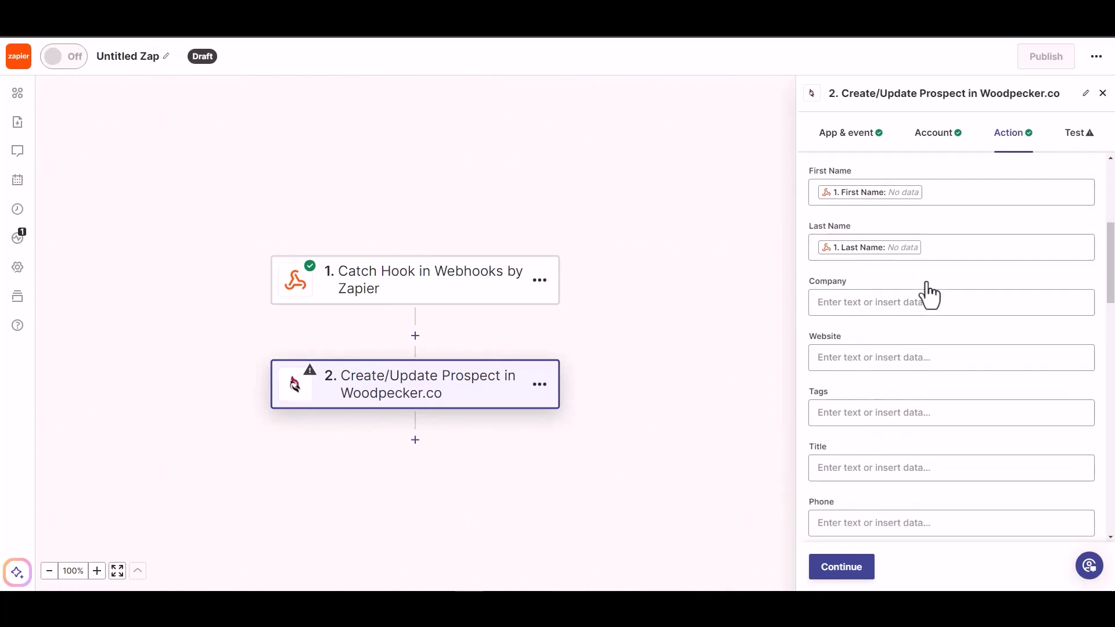
{"action": "scroll", "coordinate": [866, 473], "scroll_direction": "down", "scroll_amount": 1}
{"action": "left_click", "coordinate": [874, 467]}
{"action": "left_click", "coordinate": [869, 503]}
{"action": "left_click", "coordinate": [912, 259]}
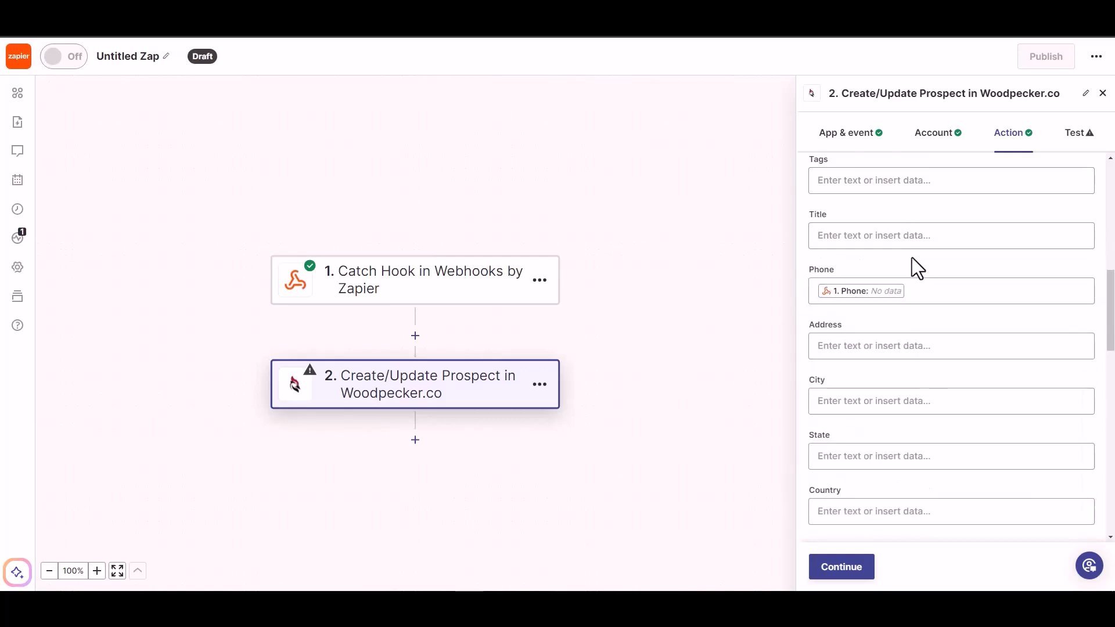
- Continue from the completed action fields without testing the Woodpecker.co step, and publish the Zap
{"action": "scroll", "coordinate": [882, 395], "scroll_direction": "down", "scroll_amount": 5}
{"action": "left_click", "coordinate": [839, 568]}
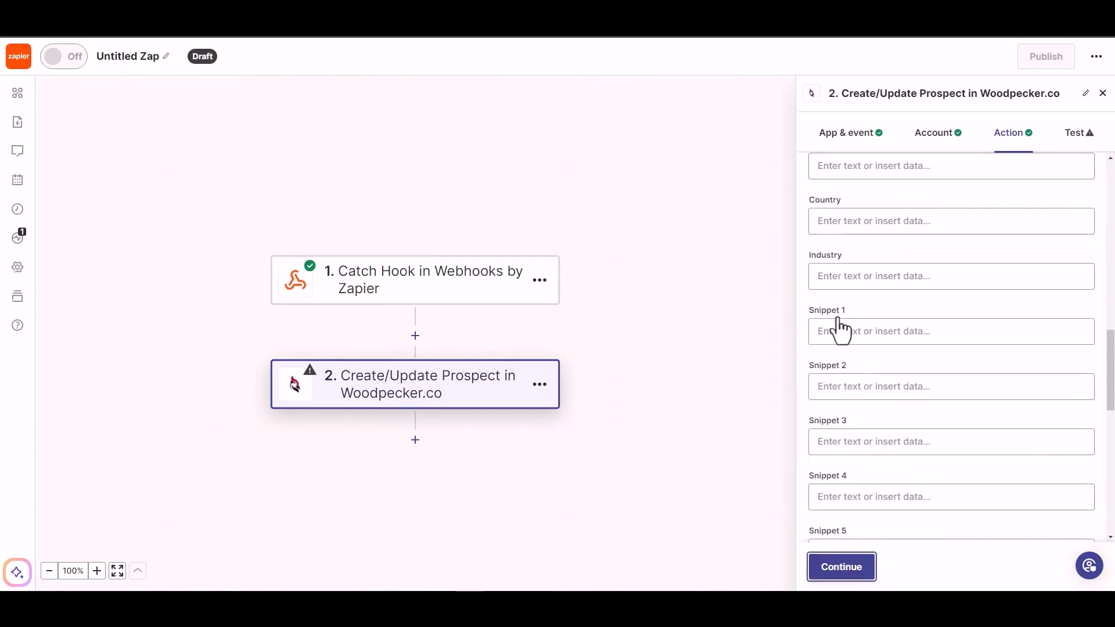
{"action": "left_click", "coordinate": [865, 564]}
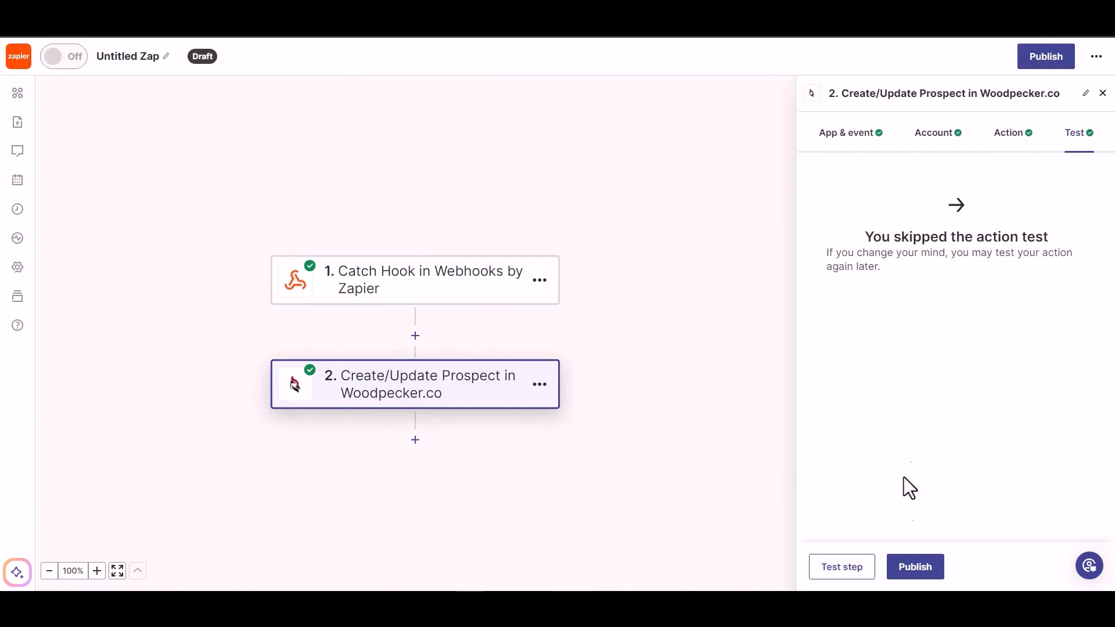
{"action": "left_click", "coordinate": [914, 575]}
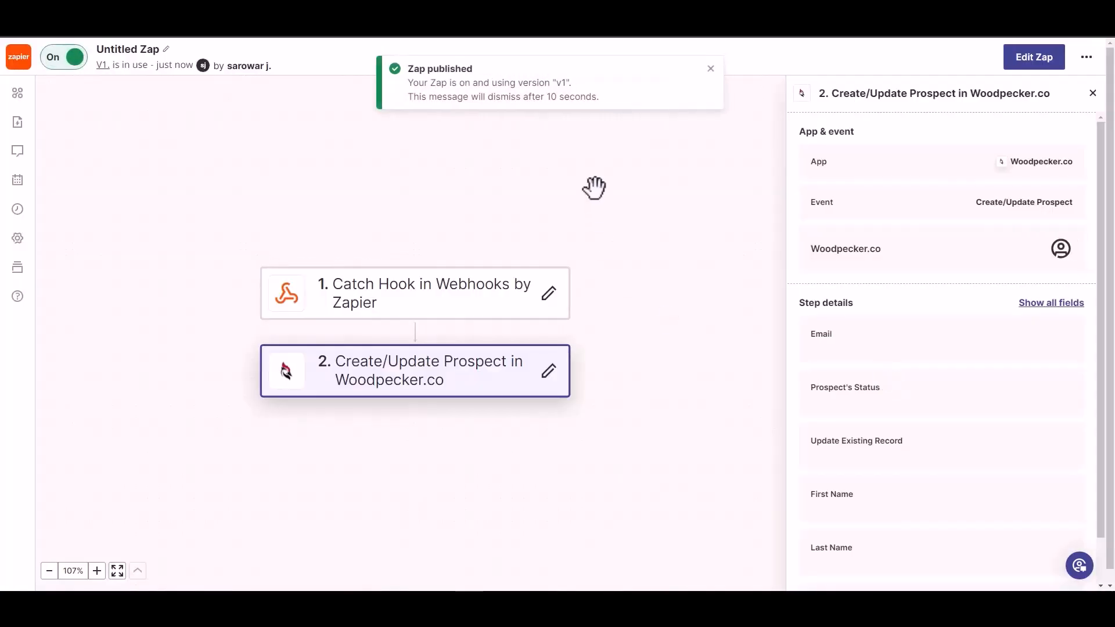
- Rename the published Zap as Bit Integrations
{"action": "left_click", "coordinate": [137, 47]}
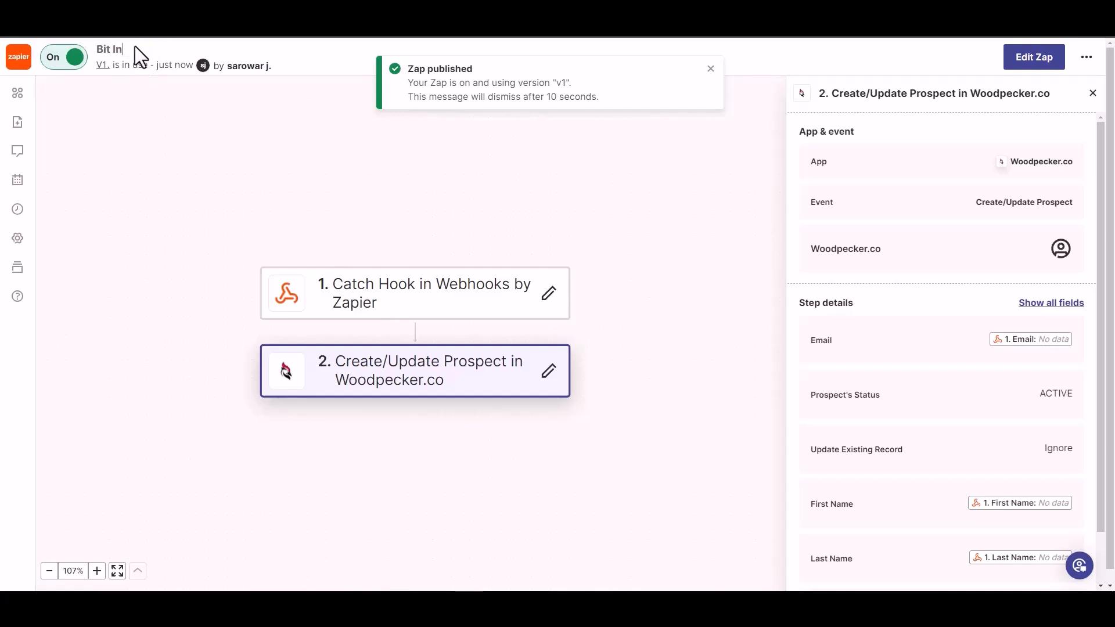
{"action": "type", "text": "Bit Integrations"}
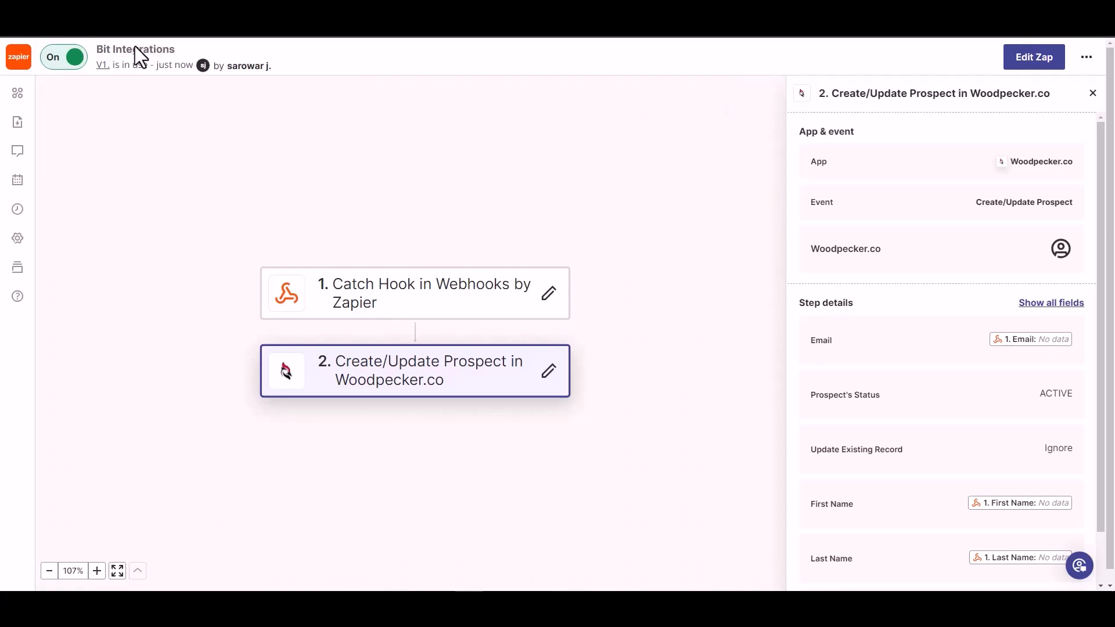
{"action": "left_click", "coordinate": [168, 87]}
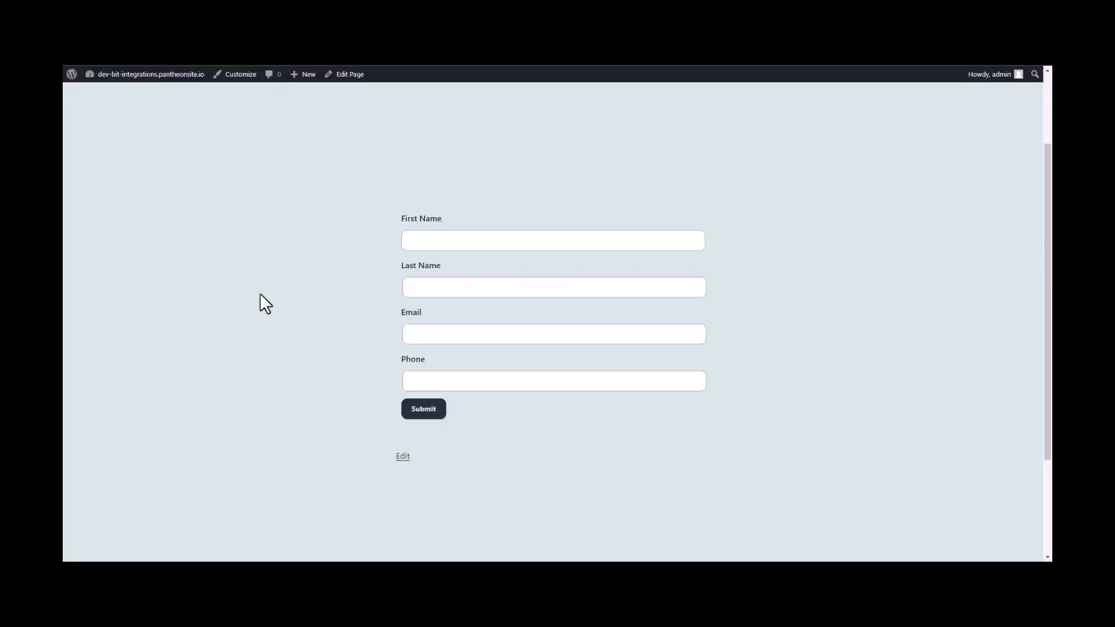
- On the website's contact form, enter Bit as the first name and Integrations as the last name
{"action": "left_click", "coordinate": [508, 240]}
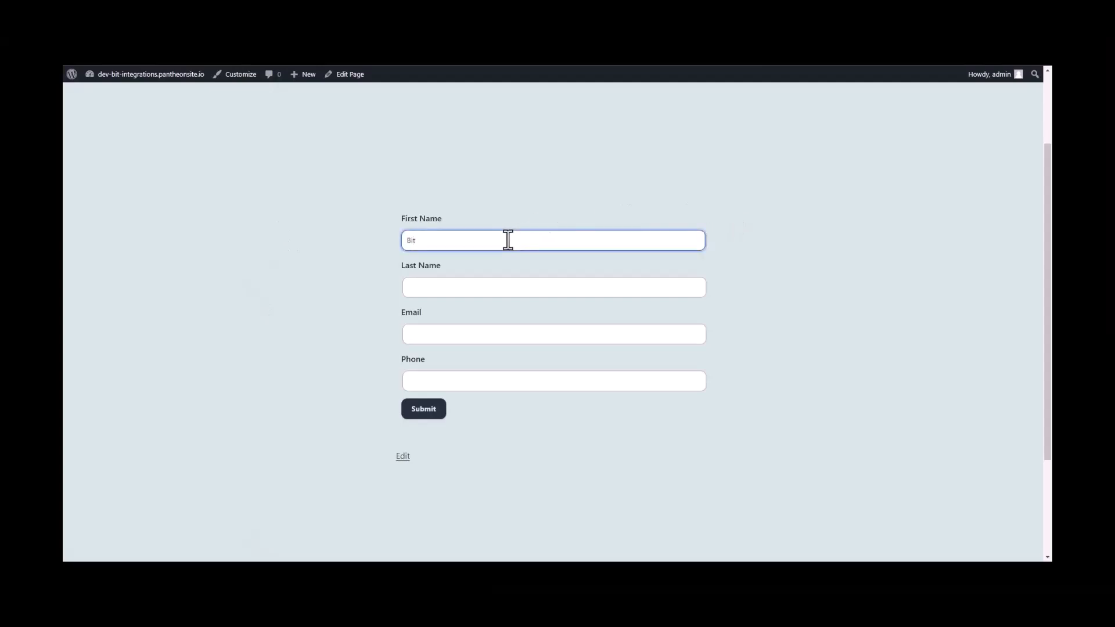
{"action": "key", "text": "Tab"}
{"action": "type", "text": "Integra"}
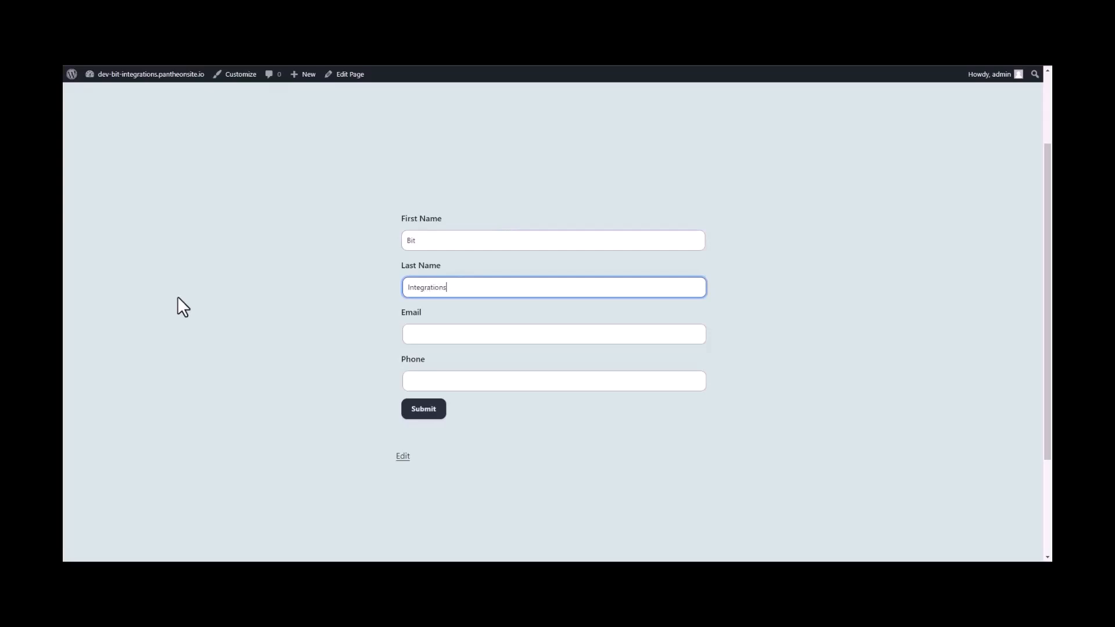
- Fill in the contact's email and phone number, and submit the form
{"action": "left_click", "coordinate": [425, 336]}
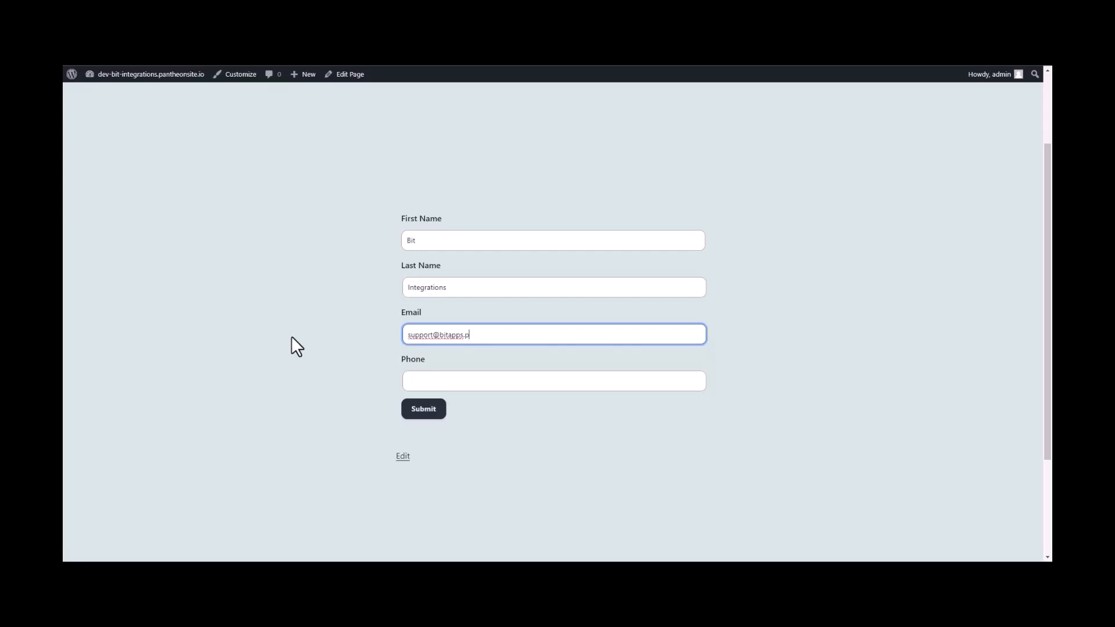
{"action": "left_click", "coordinate": [426, 380]}
{"action": "type", "text": "444555"}
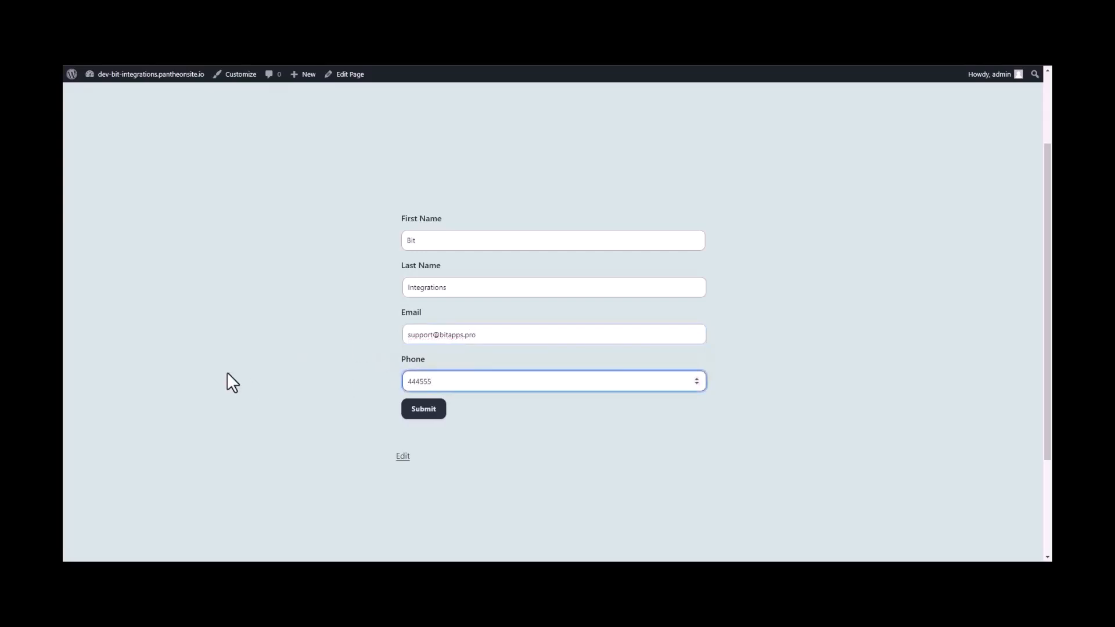
{"action": "type", "text": "666"}
{"action": "left_click", "coordinate": [429, 409]}
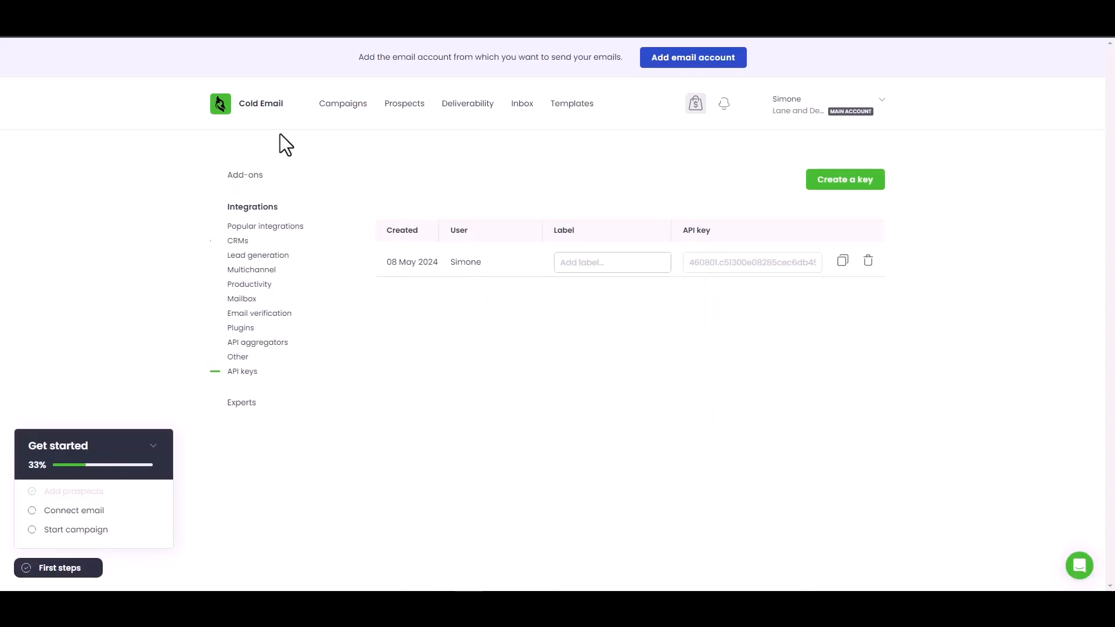
- In Woodpecker.co, open the prospects list and check the entry for the submitted contact
{"action": "left_click", "coordinate": [408, 108]}
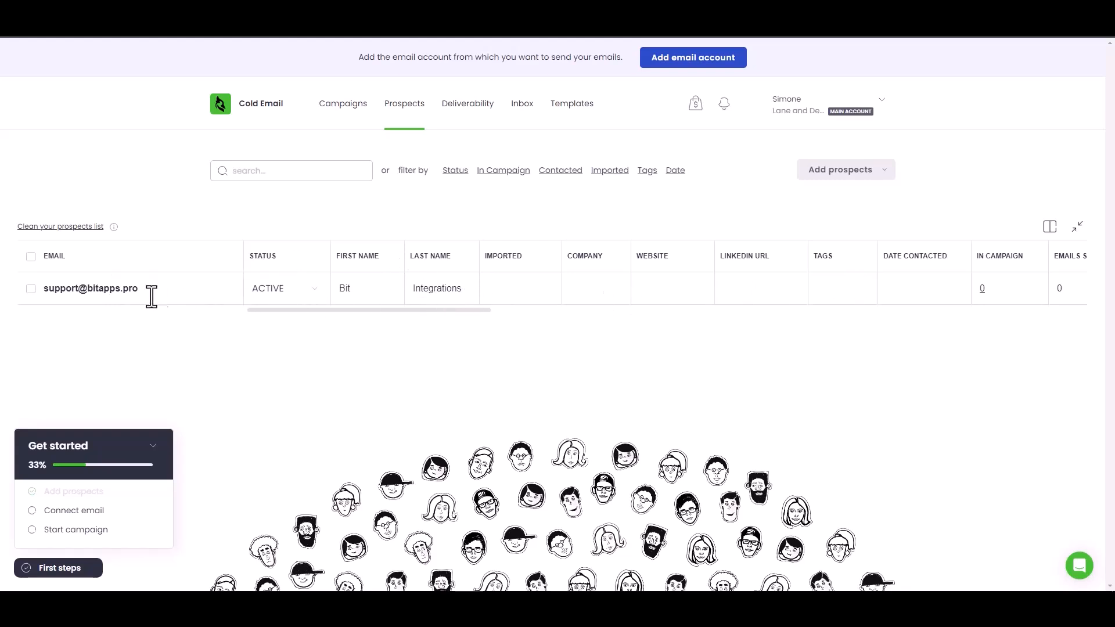
{"action": "left_click", "coordinate": [103, 289]}
{"action": "left_click", "coordinate": [165, 360]}
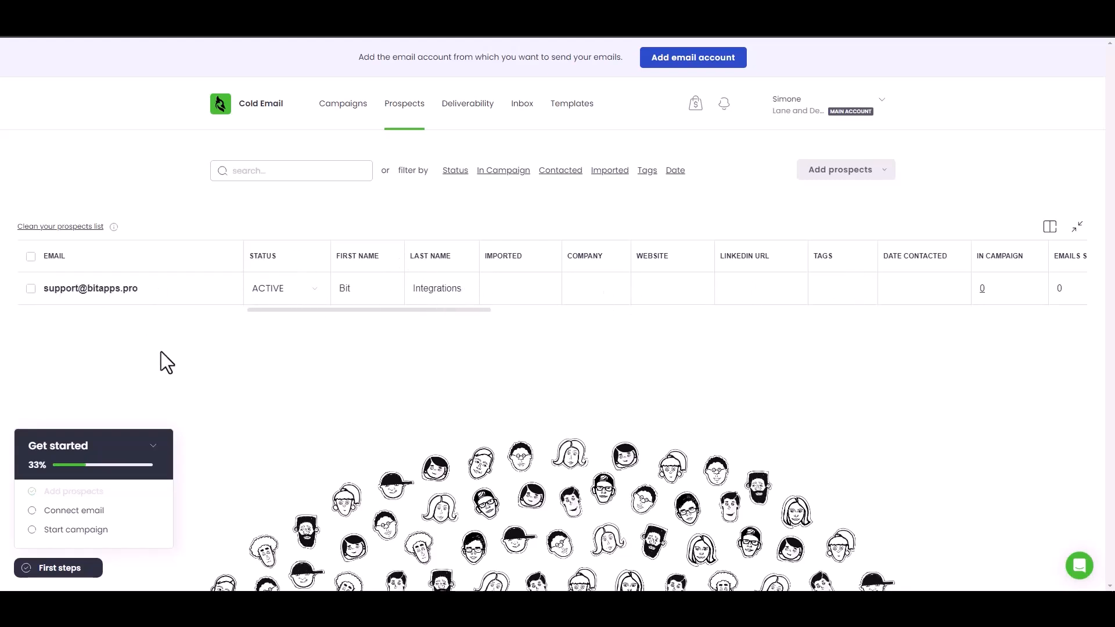